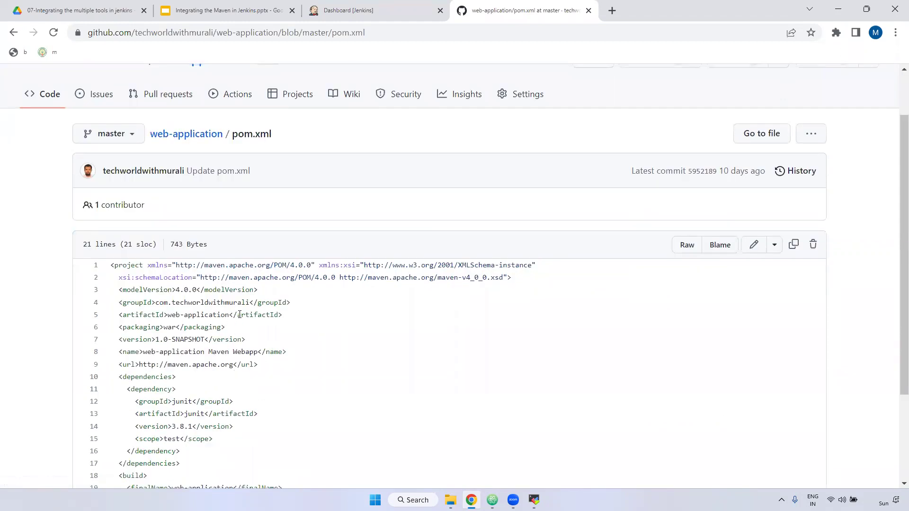
Examine the packaging line in pom.xml and return to the web-application repository's root
{"action": "left_click_drag", "start_coordinate": [224, 324], "coordinate": [105, 328]}
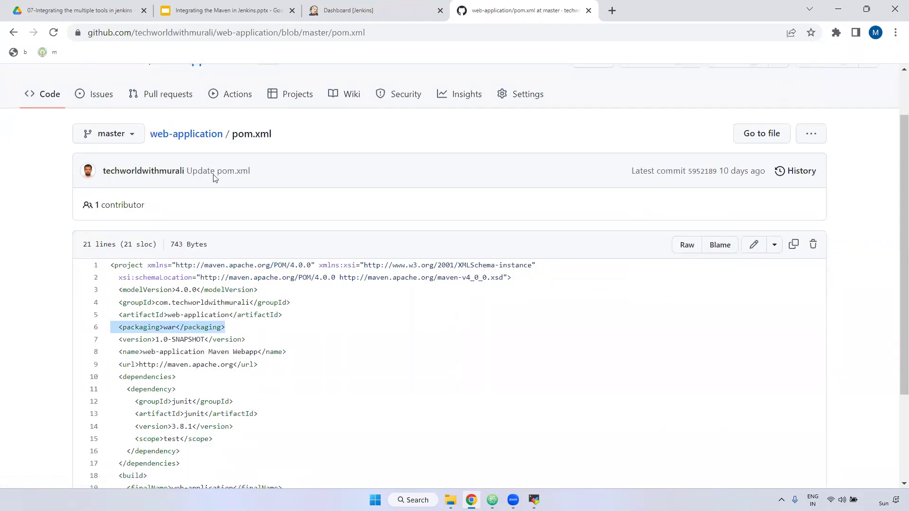
{"action": "scroll", "coordinate": [201, 146], "scroll_direction": "up", "scroll_amount": 1}
{"action": "left_click", "coordinate": [189, 196]}
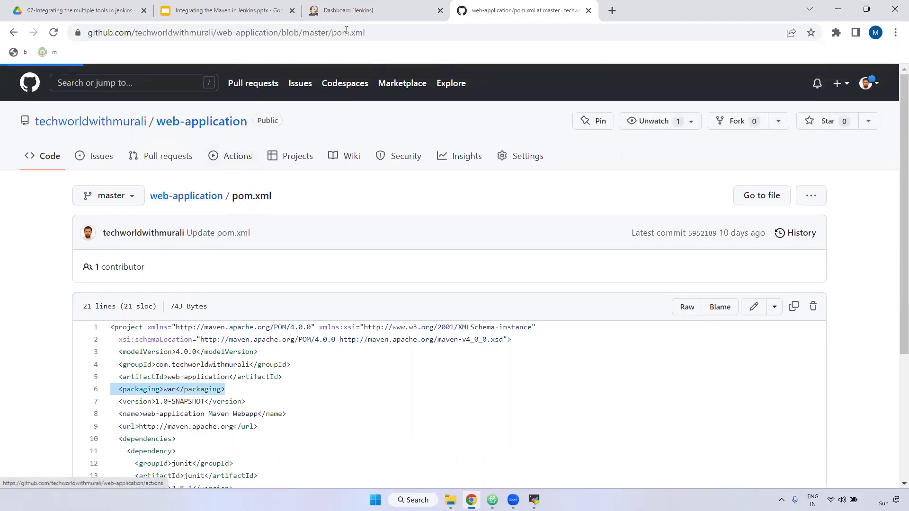
Switch to Jenkins and open the list of installed plugins in the Plugin Manager
{"action": "left_click", "coordinate": [358, 6]}
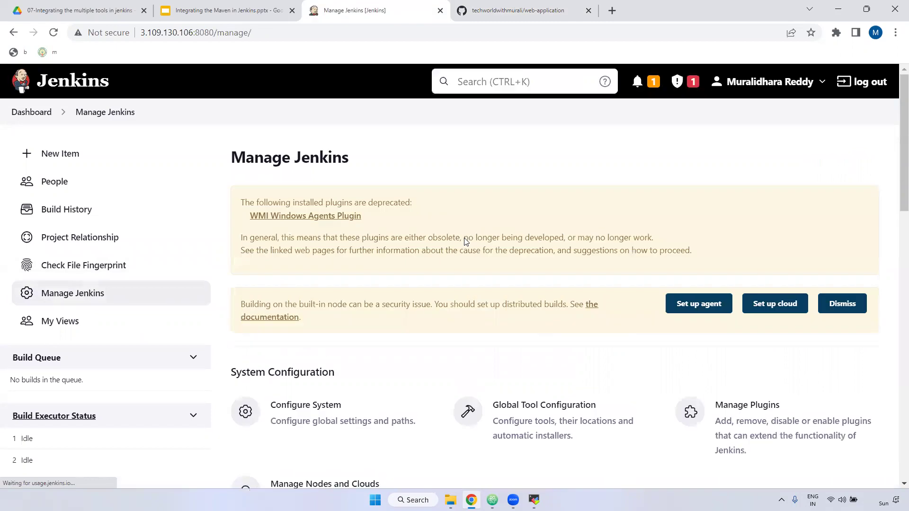
{"action": "scroll", "coordinate": [558, 200], "scroll_direction": "down", "scroll_amount": 1}
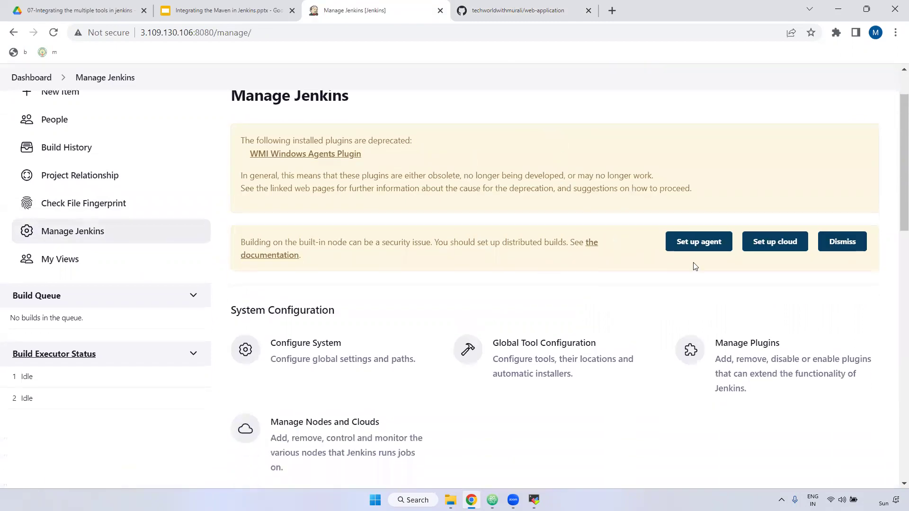
{"action": "left_click", "coordinate": [763, 348]}
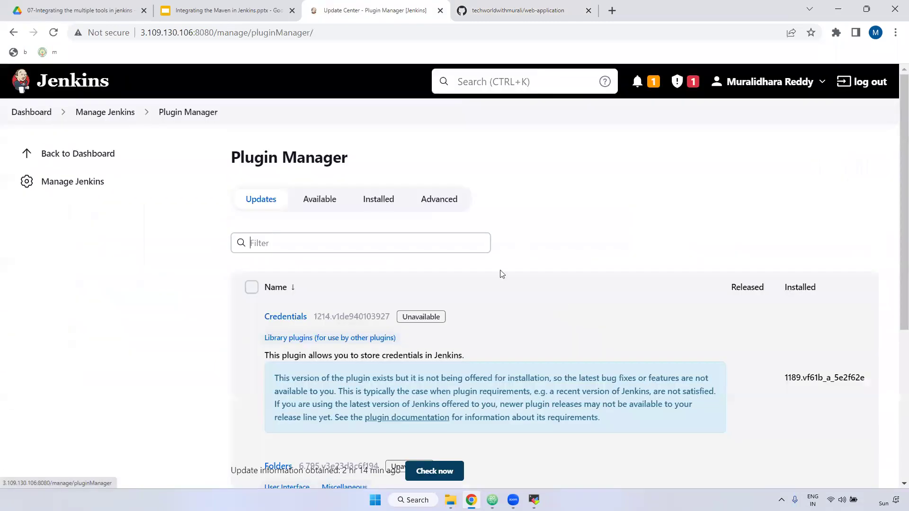
{"action": "left_click", "coordinate": [382, 203]}
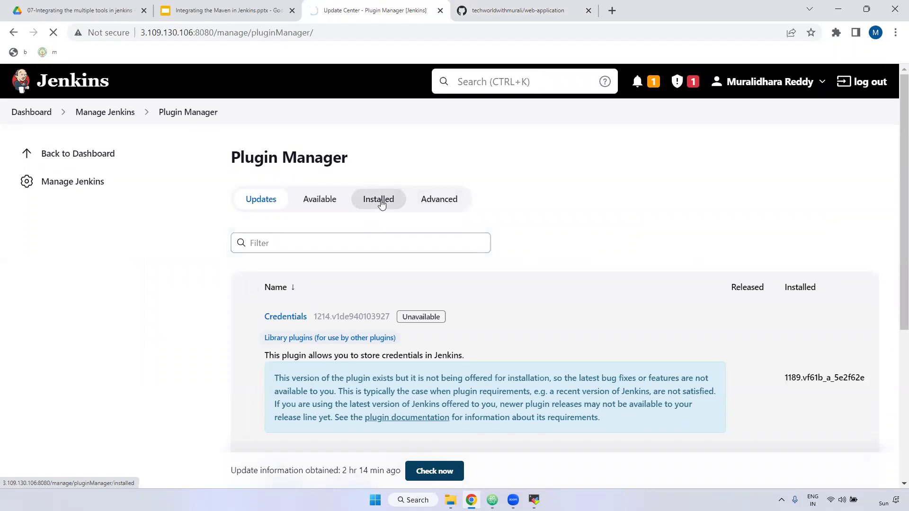
Search the installed plugins for git and for maven
{"action": "left_click", "coordinate": [323, 238]}
{"action": "type", "text": "g"}
{"action": "key", "text": "BackSpace"}
{"action": "type", "text": "git"}
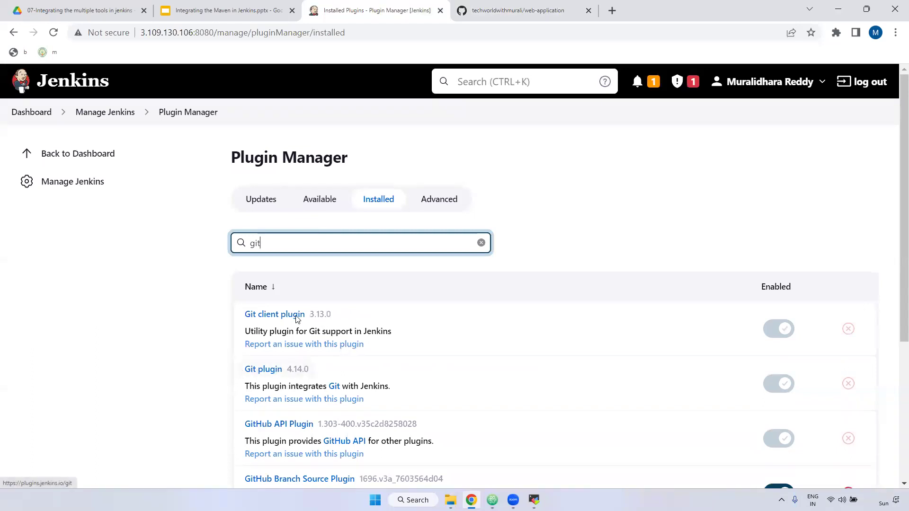
{"action": "left_click_drag", "start_coordinate": [285, 244], "coordinate": [219, 247]}
{"action": "type", "text": "maven"}
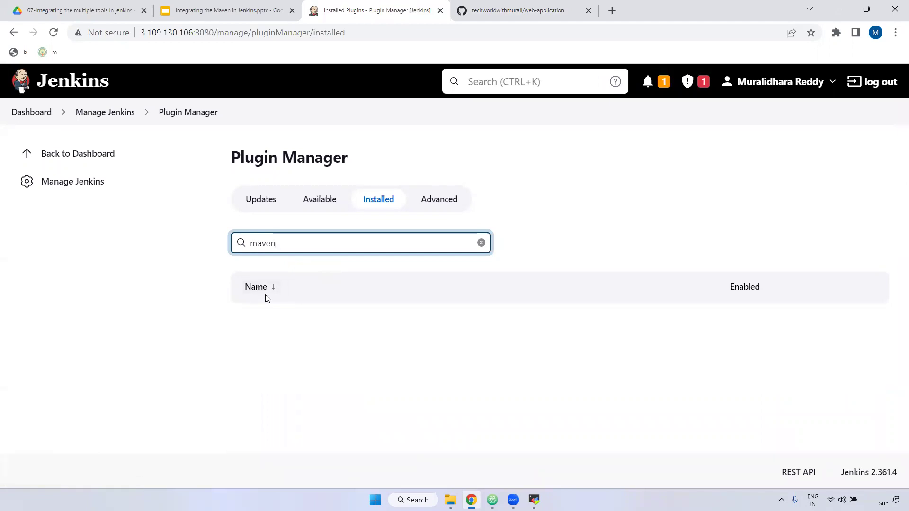
Find the Maven Integration plugin among the available plugins by searching for maven, and install it without restarting
{"action": "left_click", "coordinate": [319, 204]}
{"action": "left_click", "coordinate": [318, 239]}
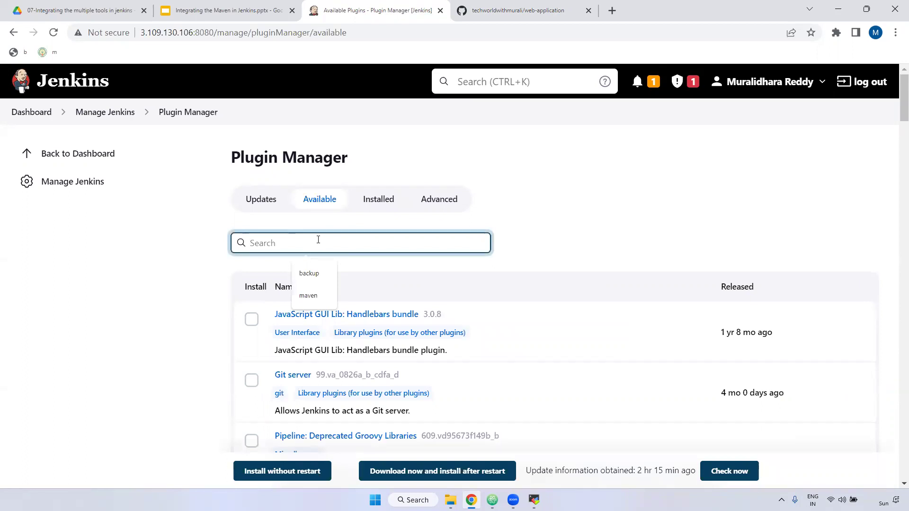
{"action": "type", "text": "maven"}
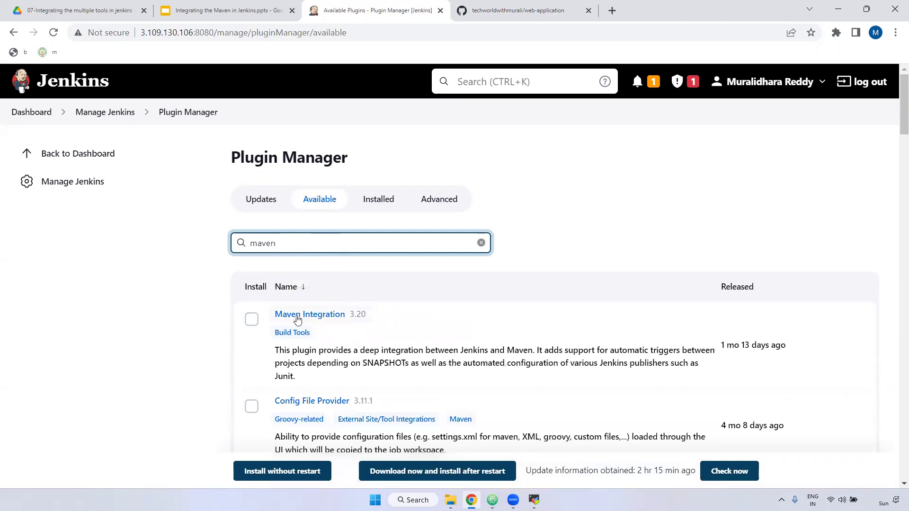
{"action": "left_click", "coordinate": [251, 319]}
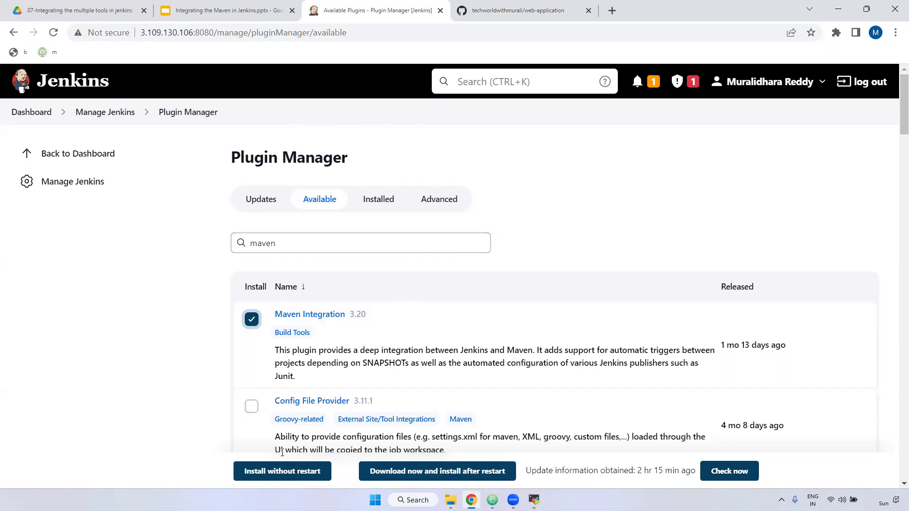
{"action": "left_click", "coordinate": [303, 474]}
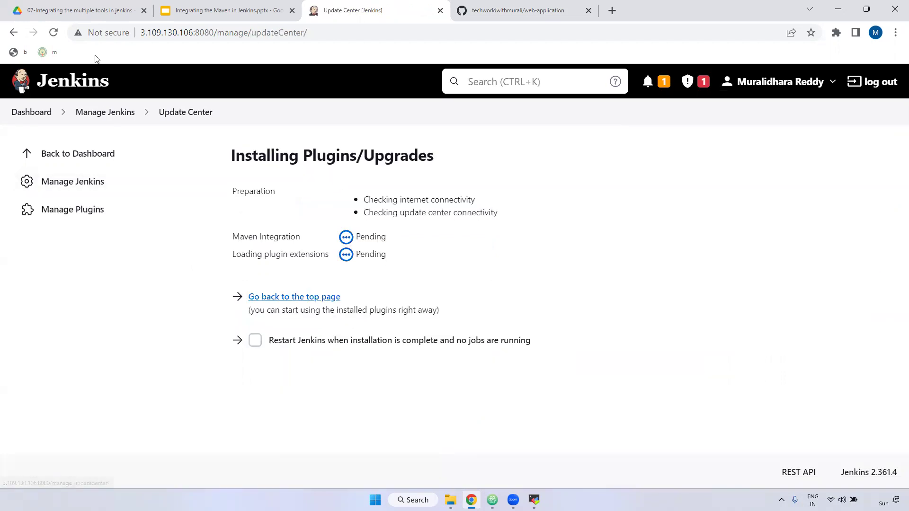
Refresh the Update Center and check the installation status of Maven Integration and the plugin extensions
{"action": "left_click", "coordinate": [59, 32]}
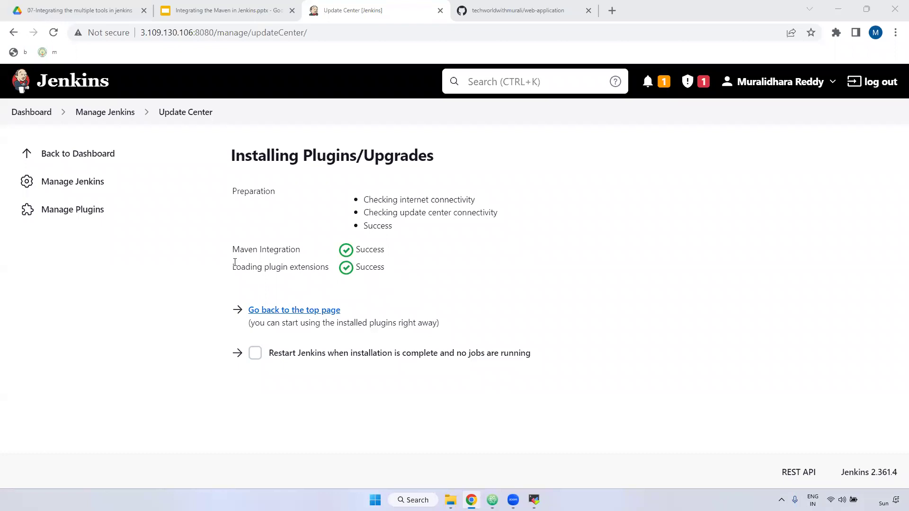
{"action": "left_click_drag", "start_coordinate": [230, 250], "coordinate": [422, 275]}
{"action": "left_click", "coordinate": [411, 321]}
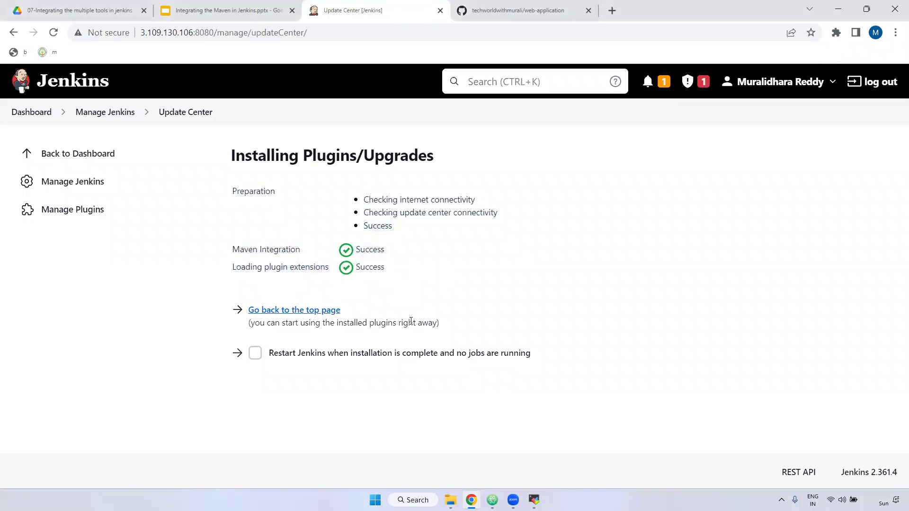
{"action": "left_click_drag", "start_coordinate": [234, 259], "coordinate": [287, 250]}
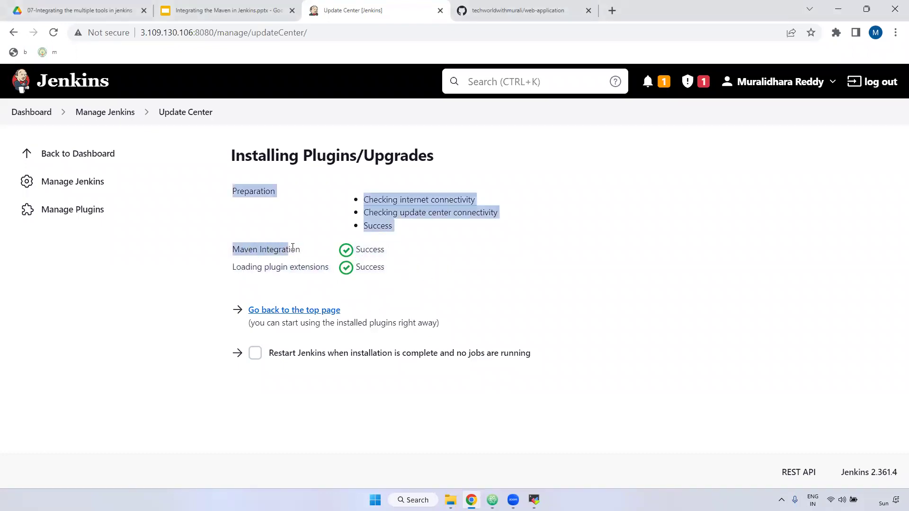
Add a Maven installation named maven-3.8.6 in the Global Tool Configuration
{"action": "left_click", "coordinate": [103, 114]}
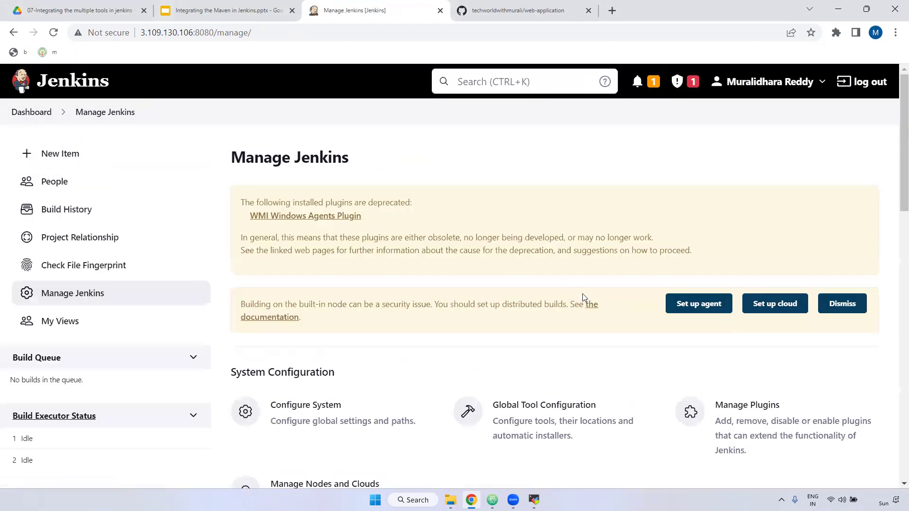
{"action": "scroll", "coordinate": [582, 293], "scroll_direction": "down", "scroll_amount": 4}
{"action": "left_click", "coordinate": [552, 233]}
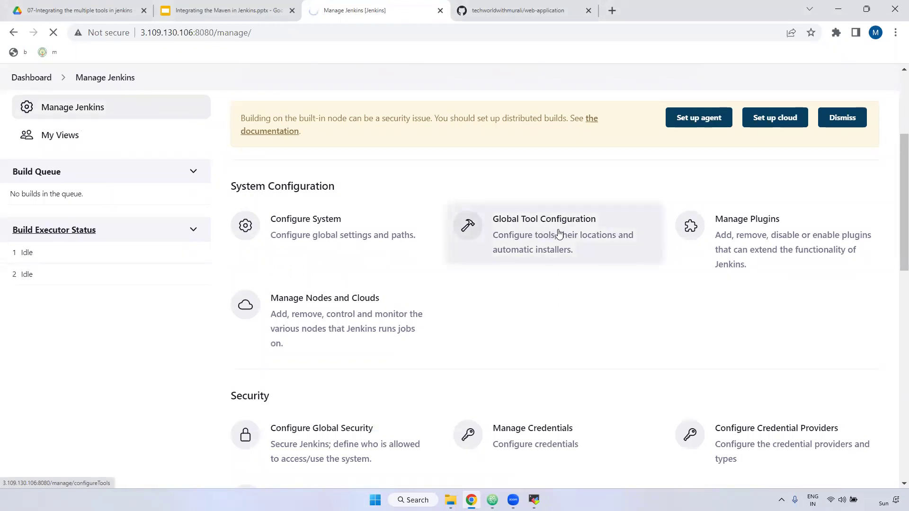
{"action": "scroll", "coordinate": [617, 269], "scroll_direction": "down", "scroll_amount": 15}
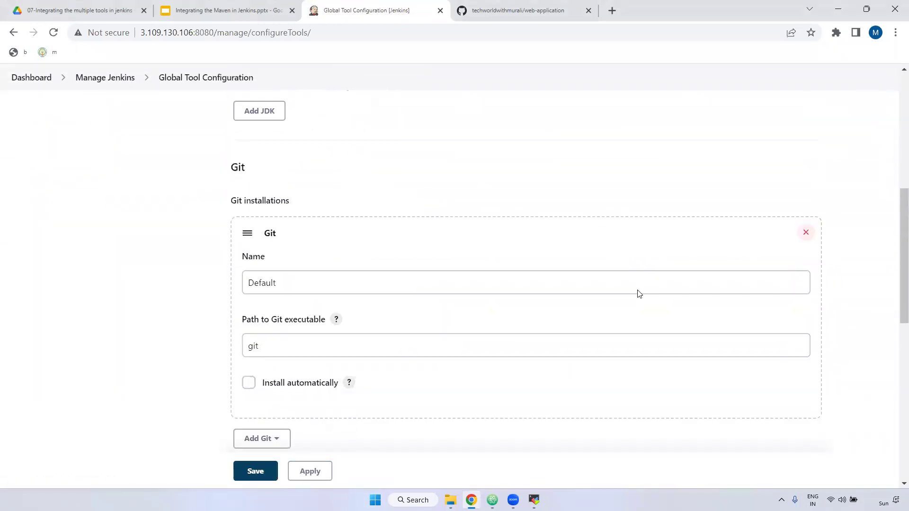
{"action": "left_click_drag", "start_coordinate": [236, 327], "coordinate": [319, 330]}
{"action": "left_click", "coordinate": [268, 375]}
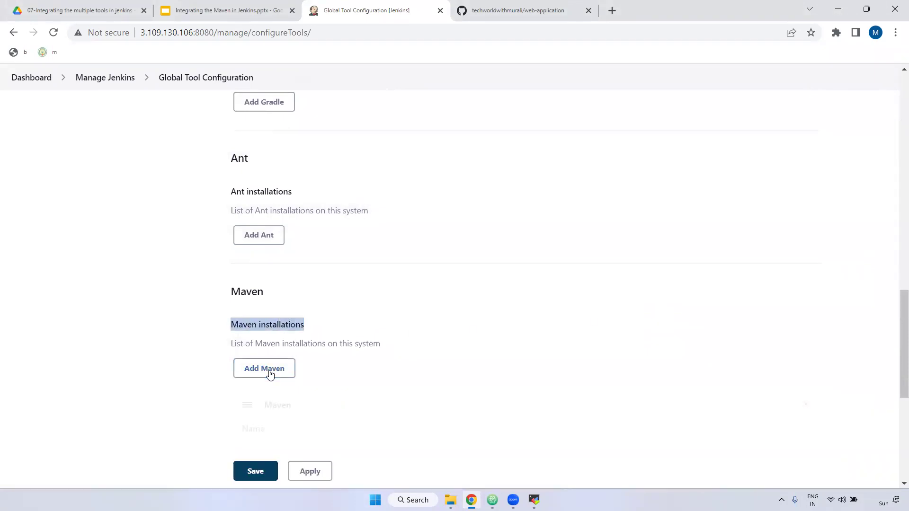
{"action": "scroll", "coordinate": [361, 363], "scroll_direction": "down", "scroll_amount": 4}
{"action": "left_click", "coordinate": [288, 270]}
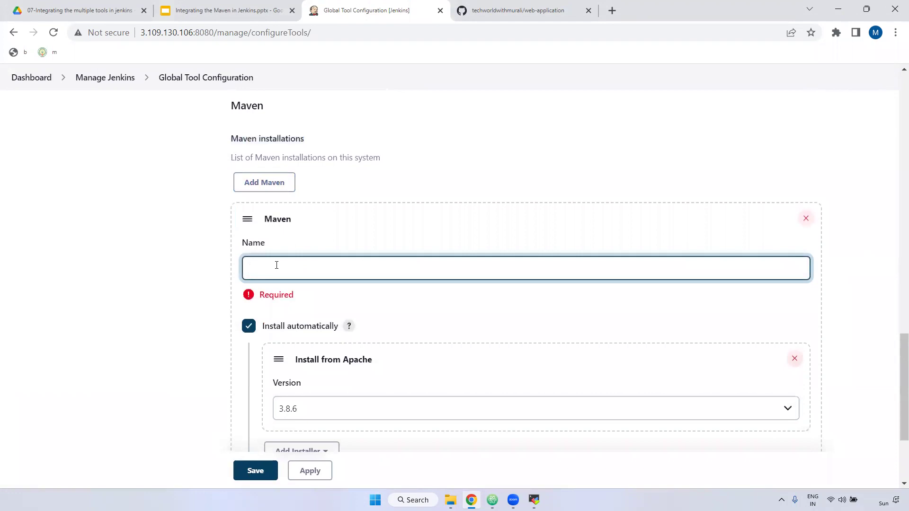
{"action": "type", "text": "maven-3.8.6"}
{"action": "scroll", "coordinate": [507, 245], "scroll_direction": "down", "scroll_amount": 3}
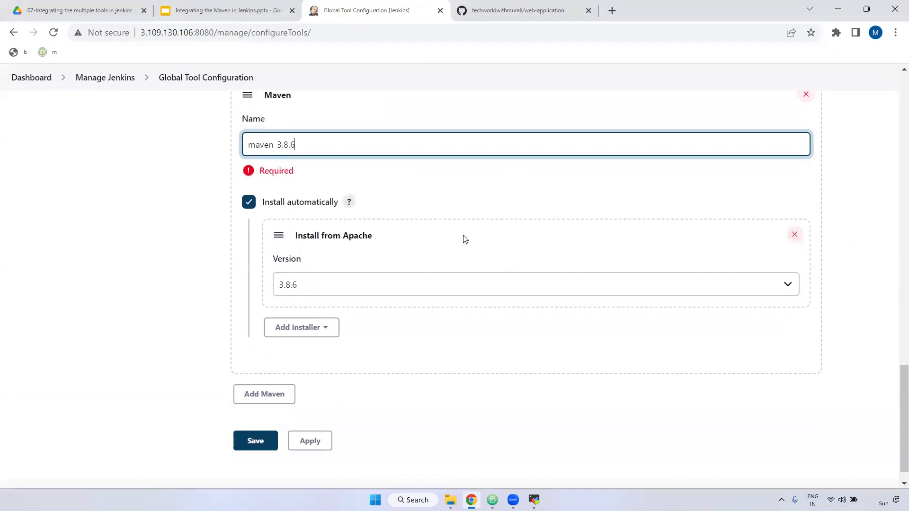
Review the new Maven installation's name and the Apache versions offered for automatic installation
{"action": "left_click_drag", "start_coordinate": [313, 142], "coordinate": [236, 151]}
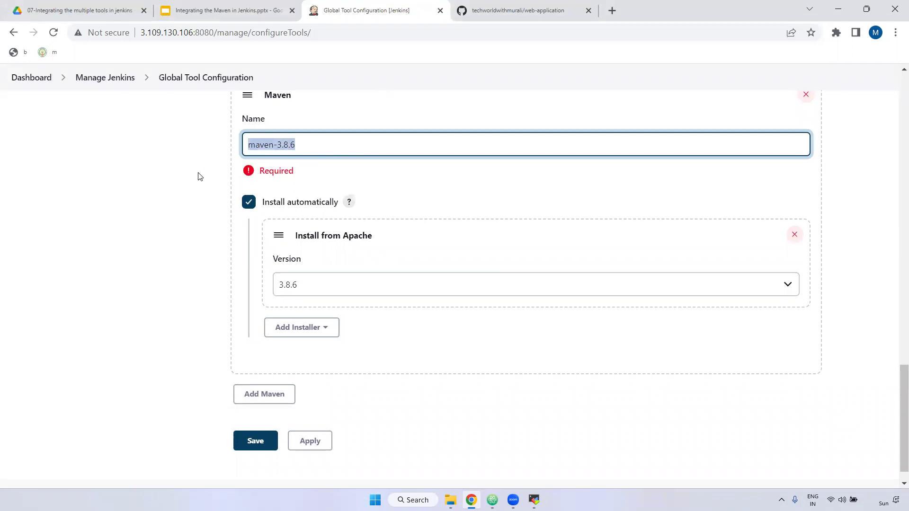
{"action": "left_click", "coordinate": [175, 195]}
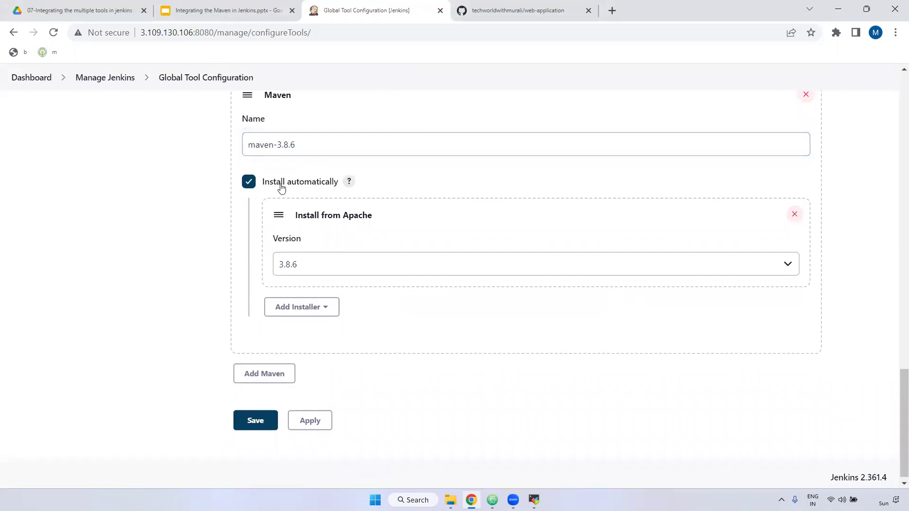
{"action": "left_click", "coordinate": [308, 265]}
{"action": "left_click", "coordinate": [309, 22]}
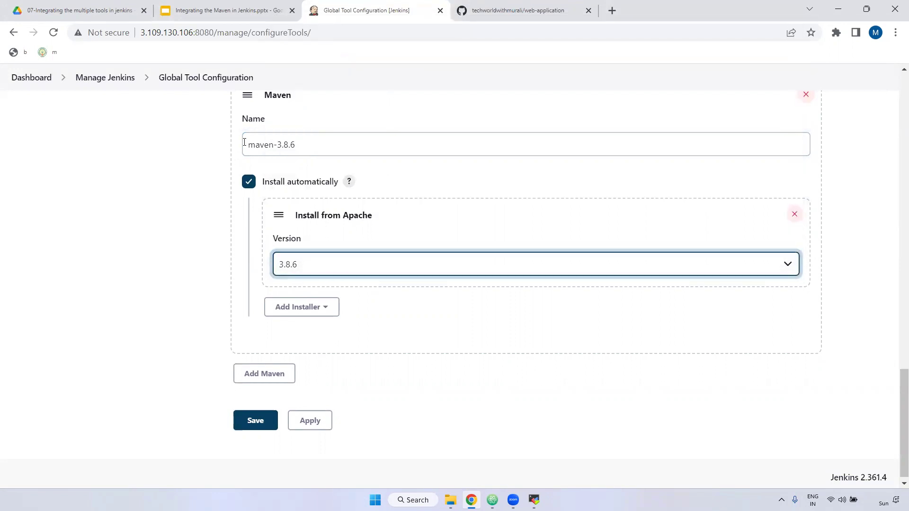
{"action": "triple_click", "coordinate": [267, 146]}
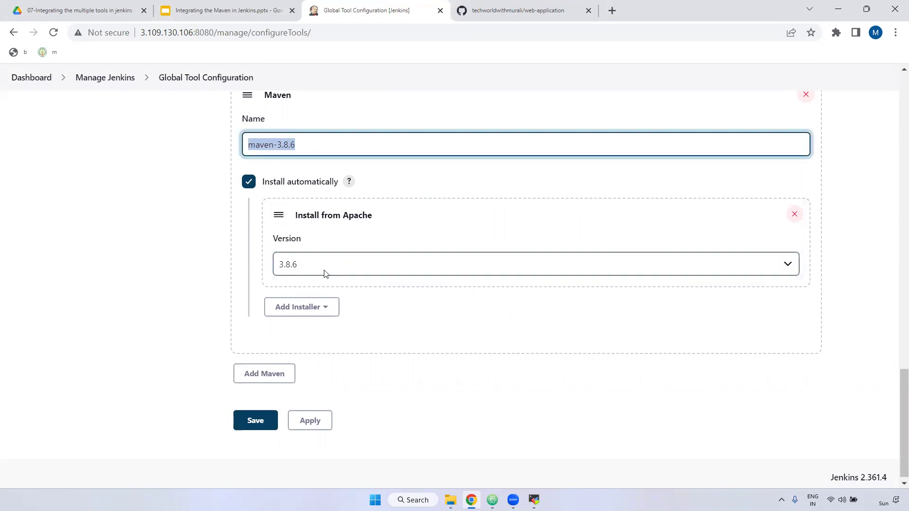
Try the manual Maven setup with automatic installation disabled and MAVEN_HOME set to /opt/maven, and revert to automatic installation
{"action": "left_click", "coordinate": [249, 181]}
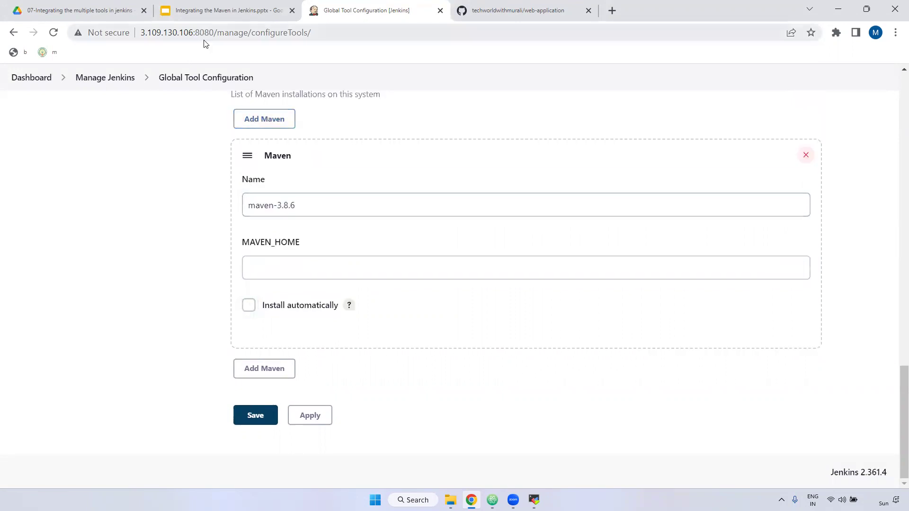
{"action": "left_click_drag", "start_coordinate": [194, 32], "coordinate": [138, 33]}
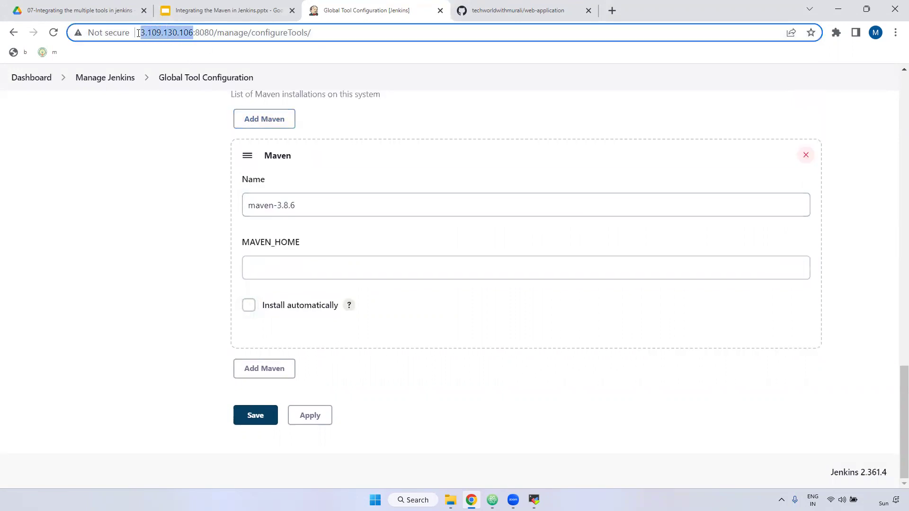
{"action": "left_click", "coordinate": [294, 270]}
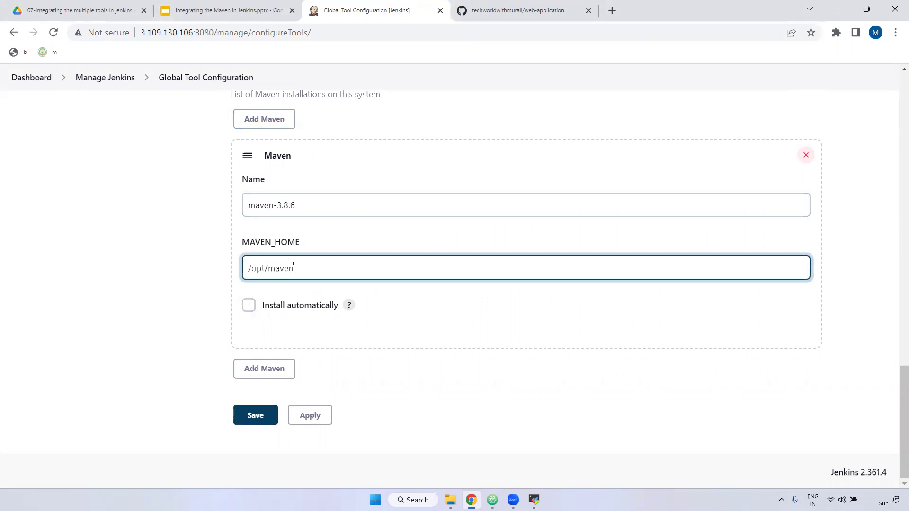
{"action": "left_click_drag", "start_coordinate": [292, 268], "coordinate": [245, 268]}
{"action": "left_click_drag", "start_coordinate": [192, 31], "coordinate": [135, 34]}
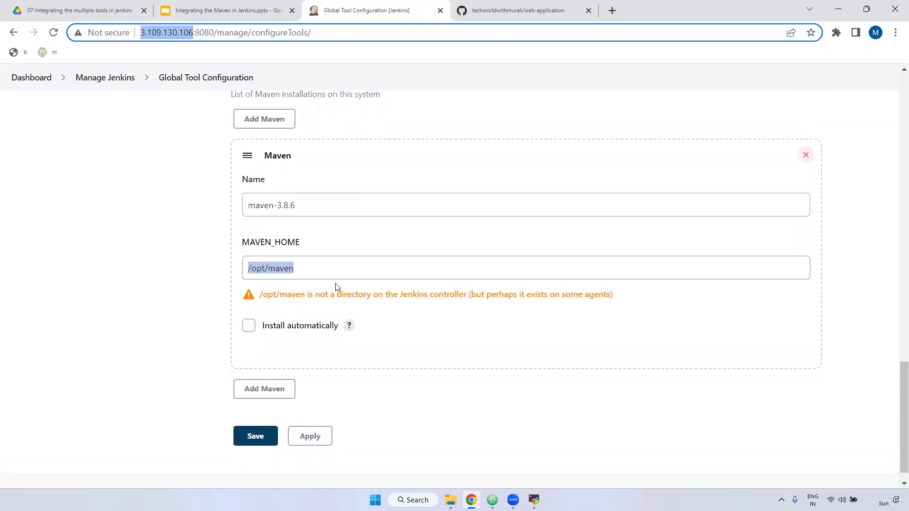
{"action": "left_click", "coordinate": [320, 268]}
{"action": "key", "text": "BackSpace"}
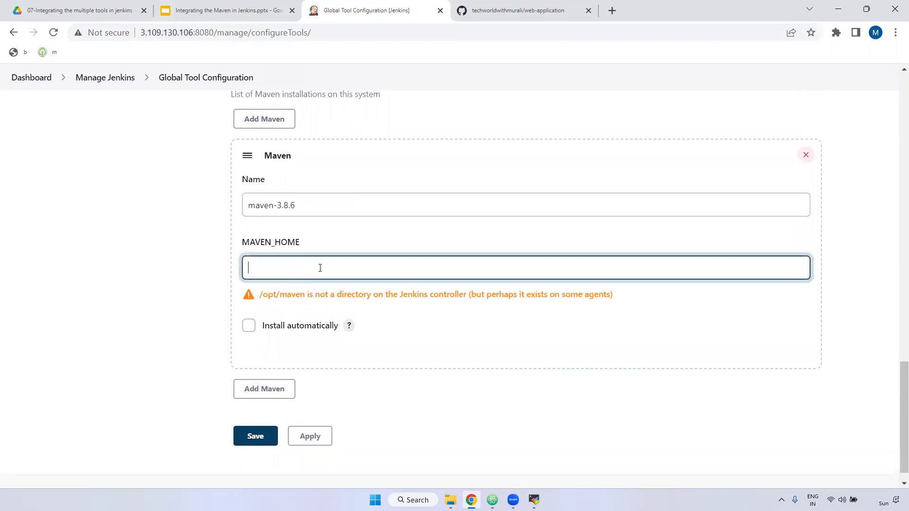
{"action": "left_click", "coordinate": [245, 330]}
Choose Apache version 3.8.6 for the automatic Maven installation and save the tool configuration
{"action": "left_click", "coordinate": [318, 326]}
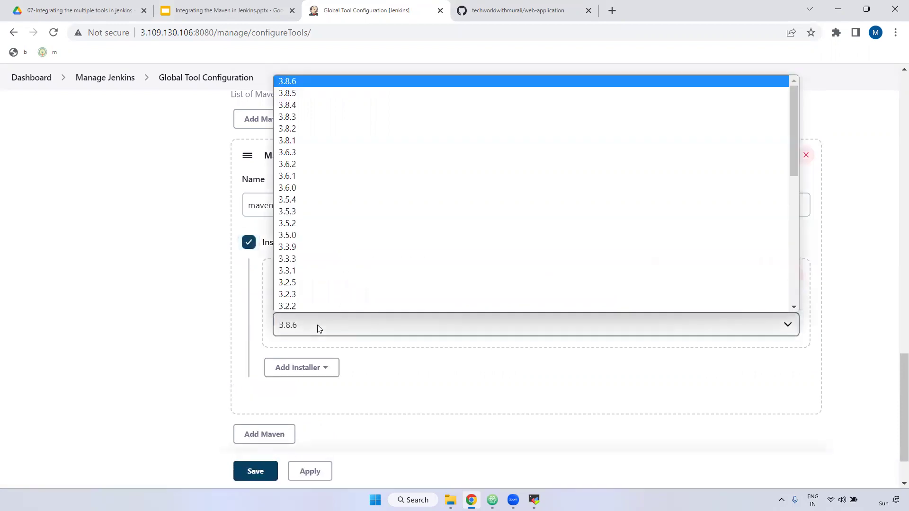
{"action": "left_click", "coordinate": [303, 82]}
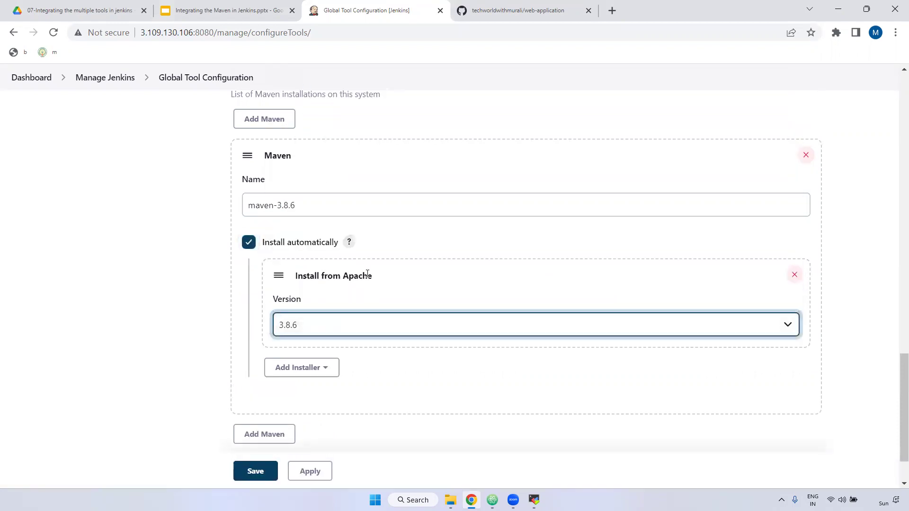
{"action": "scroll", "coordinate": [369, 310], "scroll_direction": "down", "scroll_amount": 2}
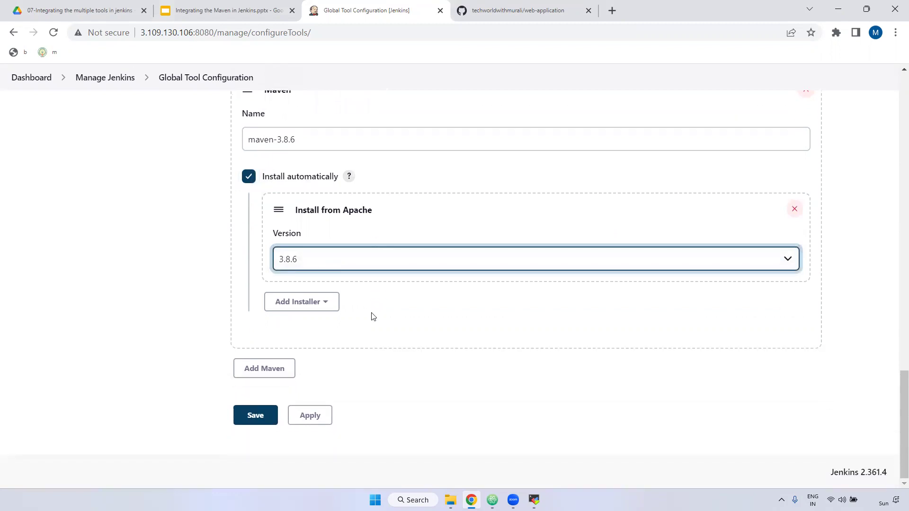
{"action": "left_click", "coordinate": [308, 416]}
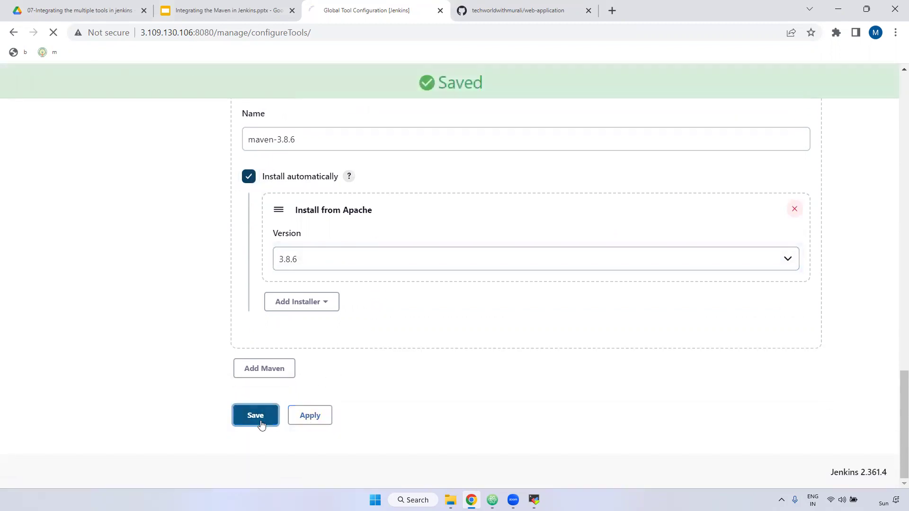
{"action": "left_click", "coordinate": [257, 423]}
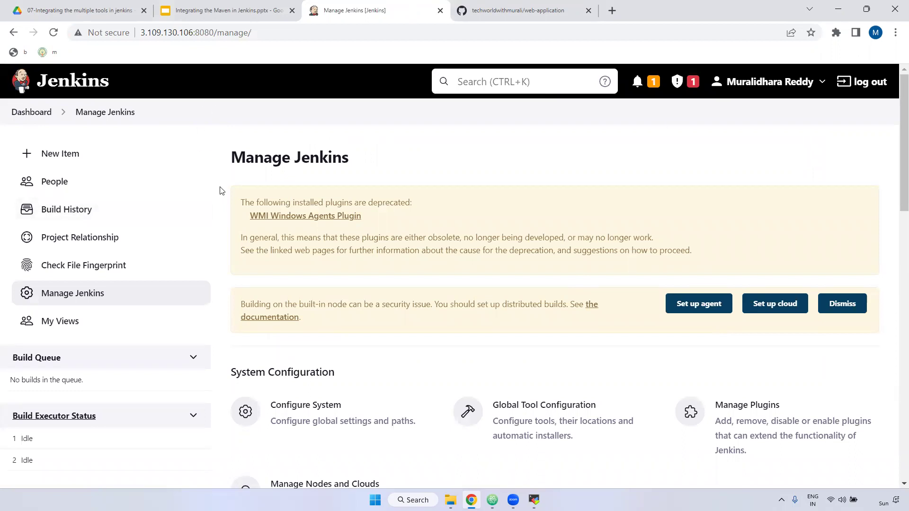
Create a Freestyle project named maven-project from the Jenkins dashboard
{"action": "left_click", "coordinate": [22, 118]}
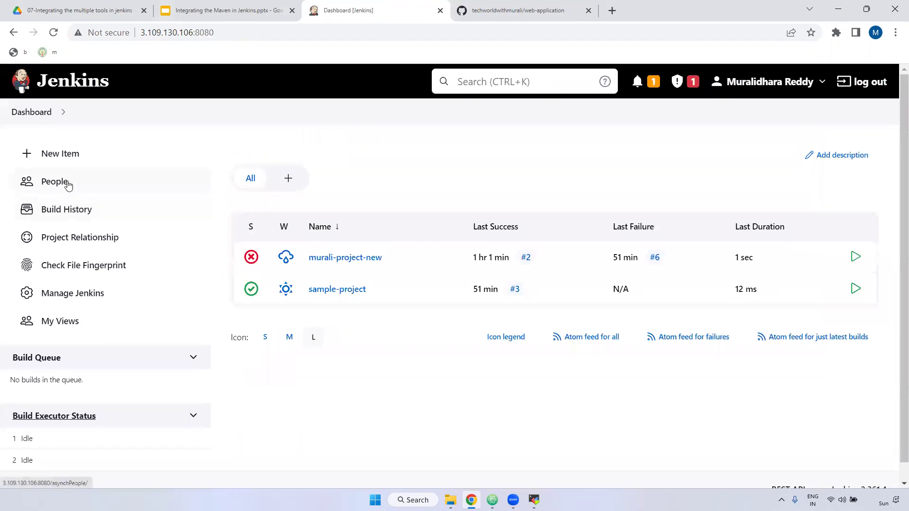
{"action": "left_click", "coordinate": [61, 159]}
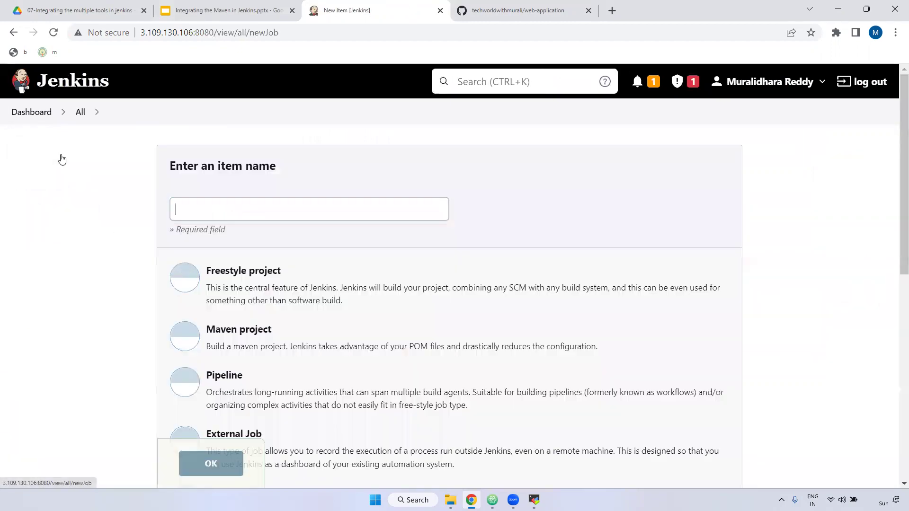
{"action": "left_click", "coordinate": [245, 210]}
{"action": "left_click", "coordinate": [259, 283]}
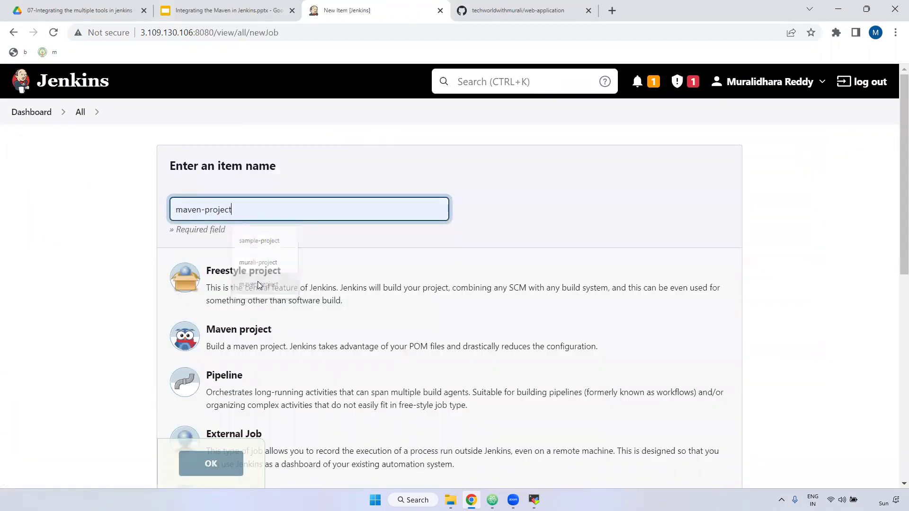
{"action": "left_click", "coordinate": [301, 284]}
{"action": "scroll", "coordinate": [226, 287], "scroll_direction": "down", "scroll_amount": 1}
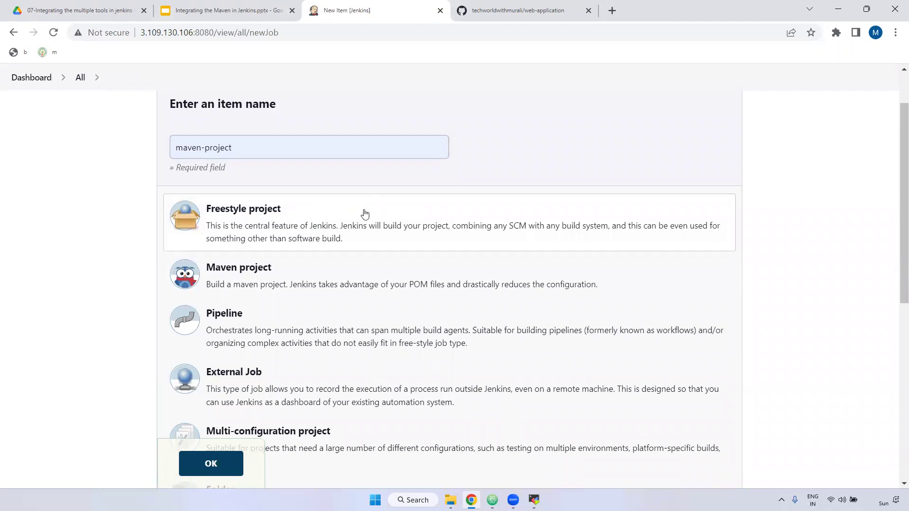
{"action": "left_click", "coordinate": [211, 463]}
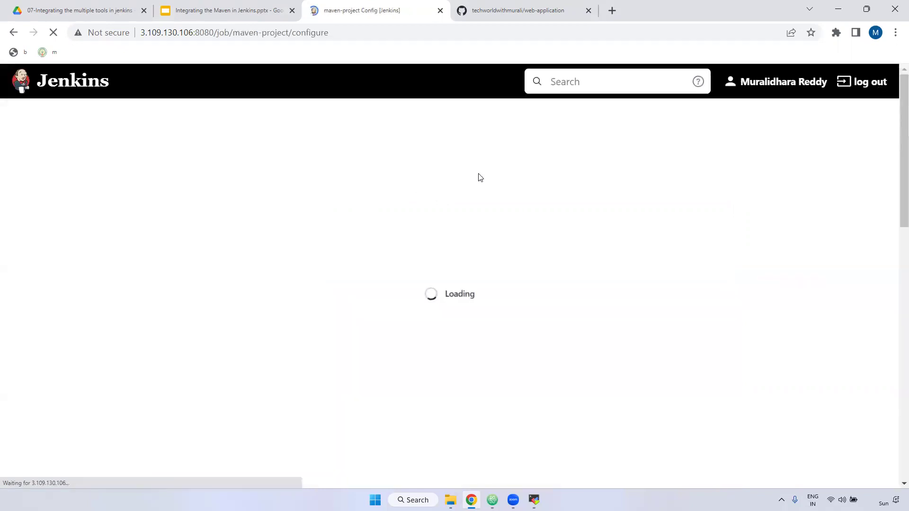
Choose Git as the source code management for maven-project
{"action": "scroll", "coordinate": [449, 187], "scroll_direction": "down", "scroll_amount": 8}
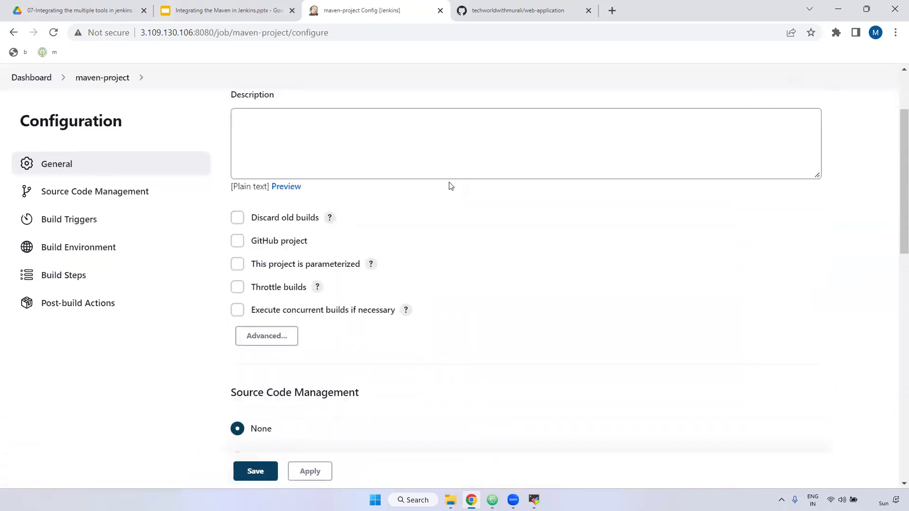
{"action": "left_click_drag", "start_coordinate": [226, 125], "coordinate": [373, 127]}
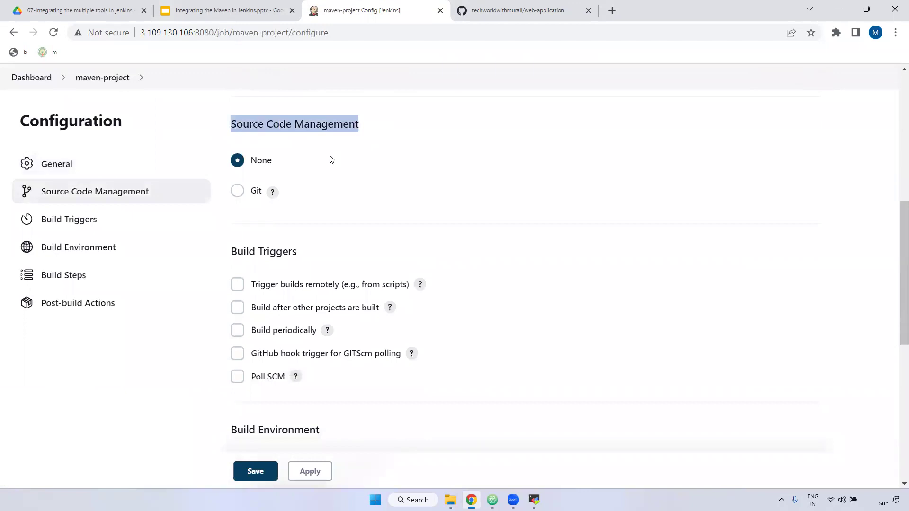
{"action": "left_click", "coordinate": [238, 191]}
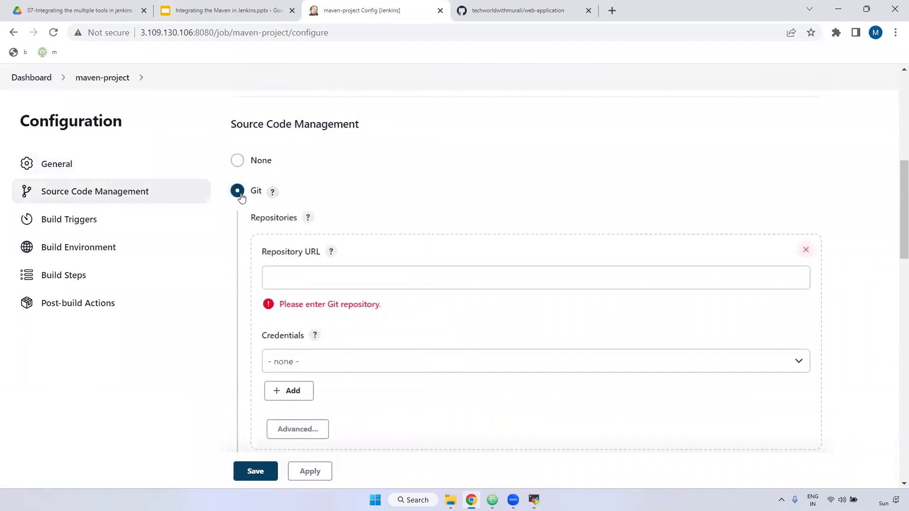
{"action": "left_click_drag", "start_coordinate": [262, 251], "coordinate": [322, 252]}
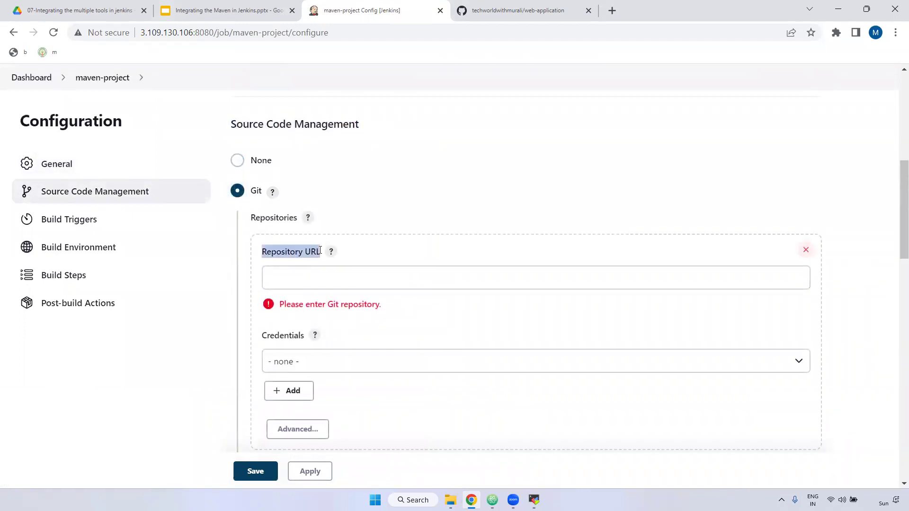
Copy the HTTPS clone URL of the web-application repository from GitHub and enter it as the Jenkins project's Repository URL
{"action": "left_click", "coordinate": [520, 7]}
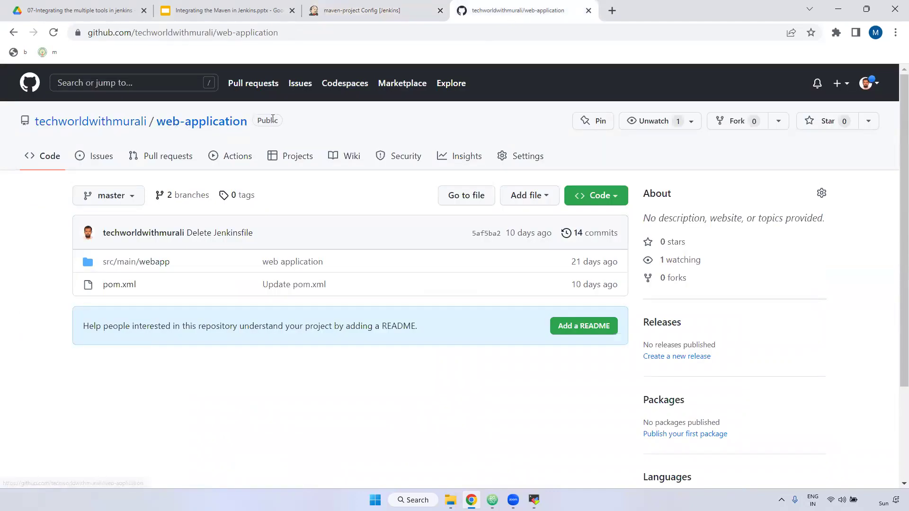
{"action": "left_click", "coordinate": [609, 197]}
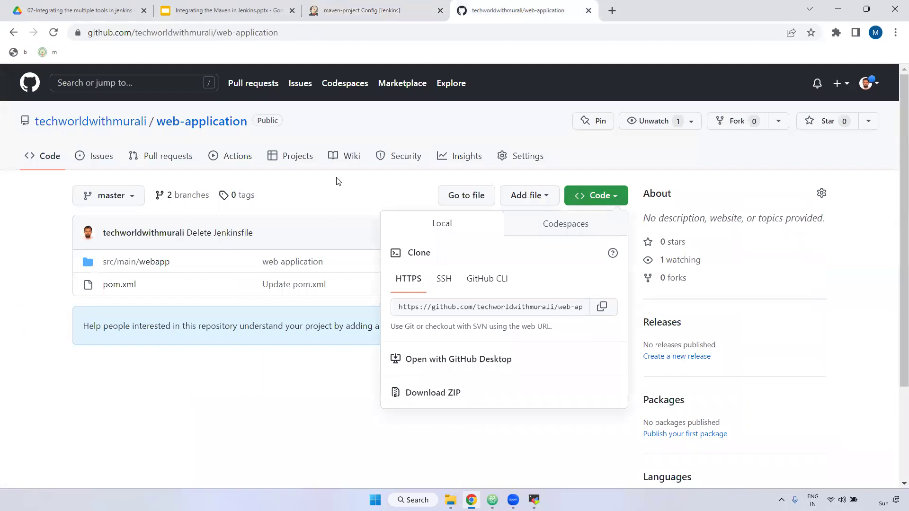
{"action": "left_click", "coordinate": [602, 307]}
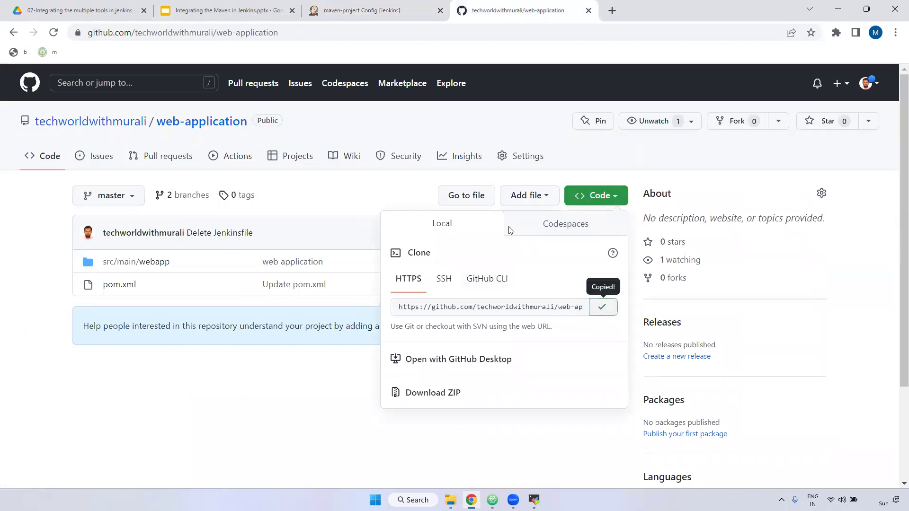
{"action": "left_click", "coordinate": [362, 12]}
{"action": "left_click", "coordinate": [294, 274]}
{"action": "key", "text": "ctrl+v"}
{"action": "left_click", "coordinate": [443, 313]}
{"action": "scroll", "coordinate": [391, 217], "scroll_direction": "down", "scroll_amount": 1}
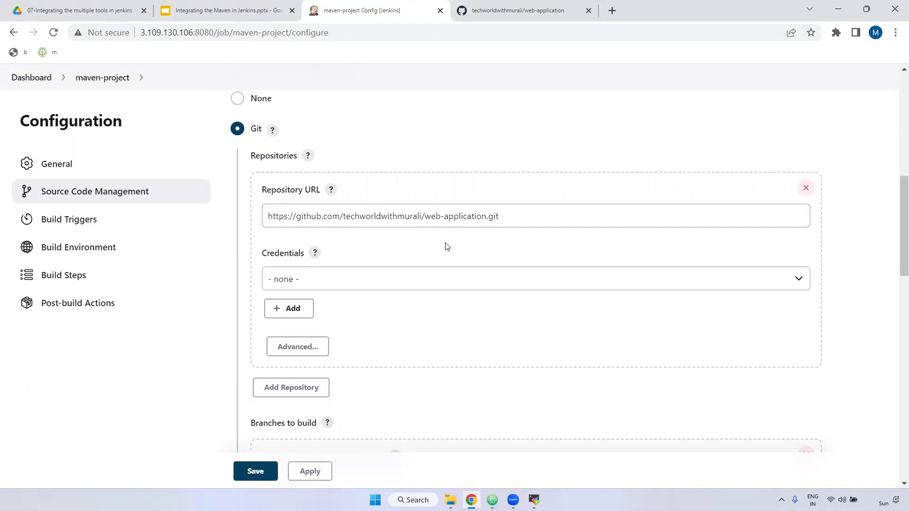
Select the Github_username_password credentials for the repository and check the branch specifier against the branch on GitHub
{"action": "scroll", "coordinate": [332, 223], "scroll_direction": "down", "scroll_amount": 1}
{"action": "left_click_drag", "start_coordinate": [258, 195], "coordinate": [294, 192]}
{"action": "left_click_drag", "start_coordinate": [512, 154], "coordinate": [258, 161]}
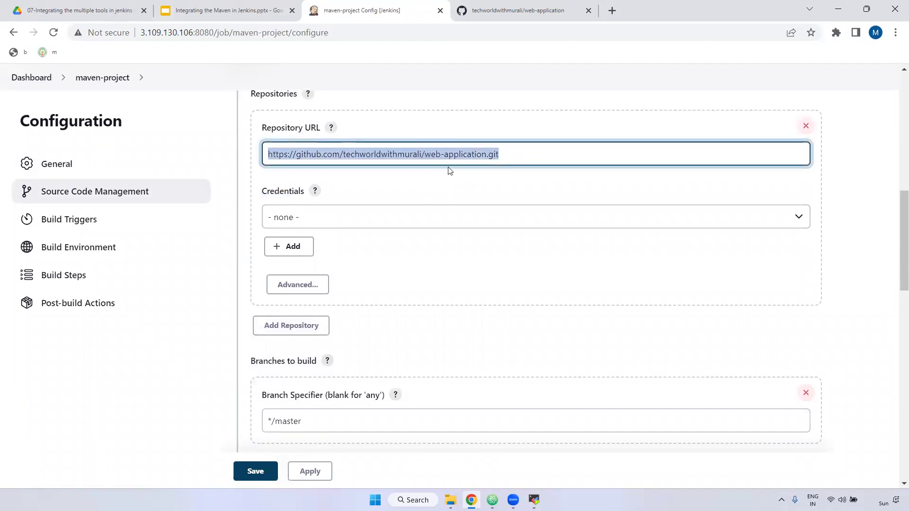
{"action": "left_click", "coordinate": [394, 214]}
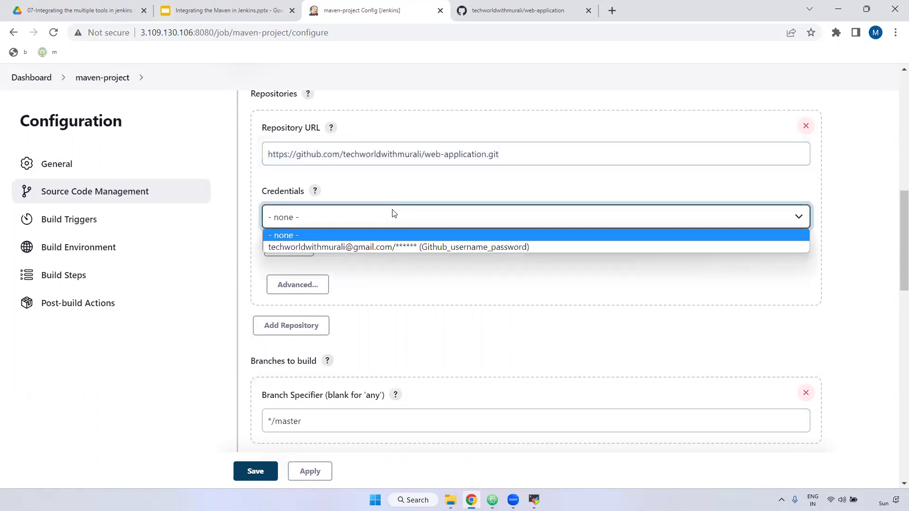
{"action": "left_click", "coordinate": [399, 246]}
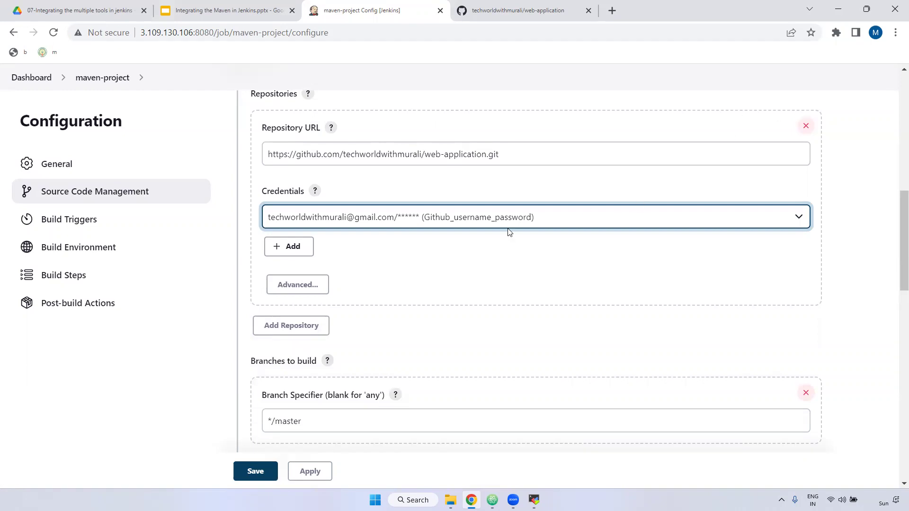
{"action": "scroll", "coordinate": [400, 286], "scroll_direction": "down", "scroll_amount": 3}
{"action": "double_click", "coordinate": [275, 298]}
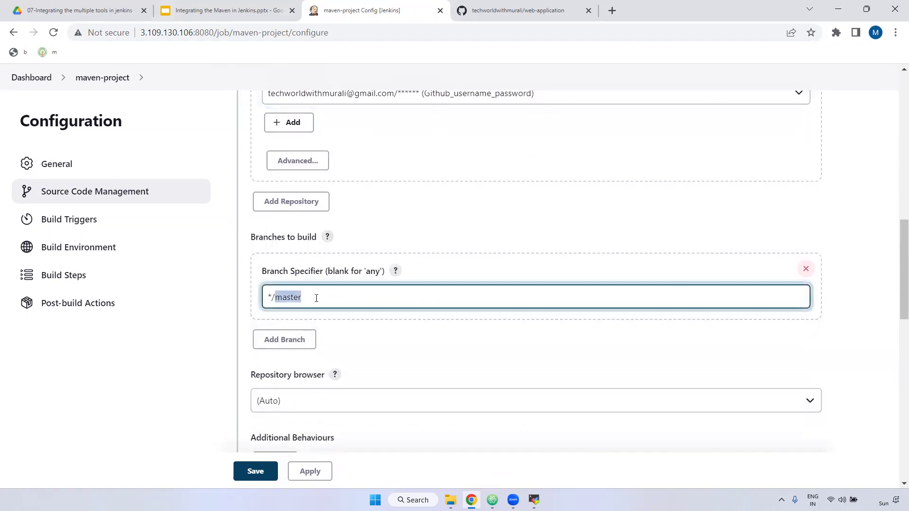
{"action": "left_click", "coordinate": [513, 10]}
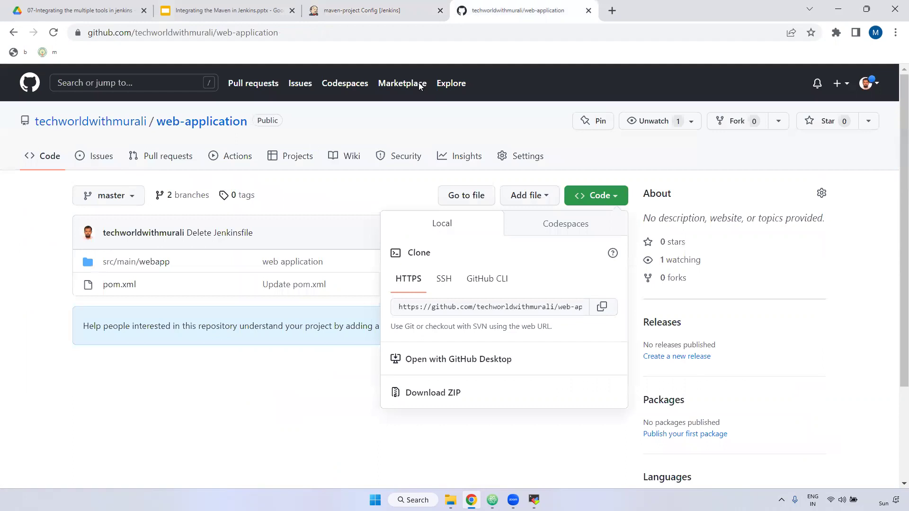
{"action": "left_click", "coordinate": [360, 10]}
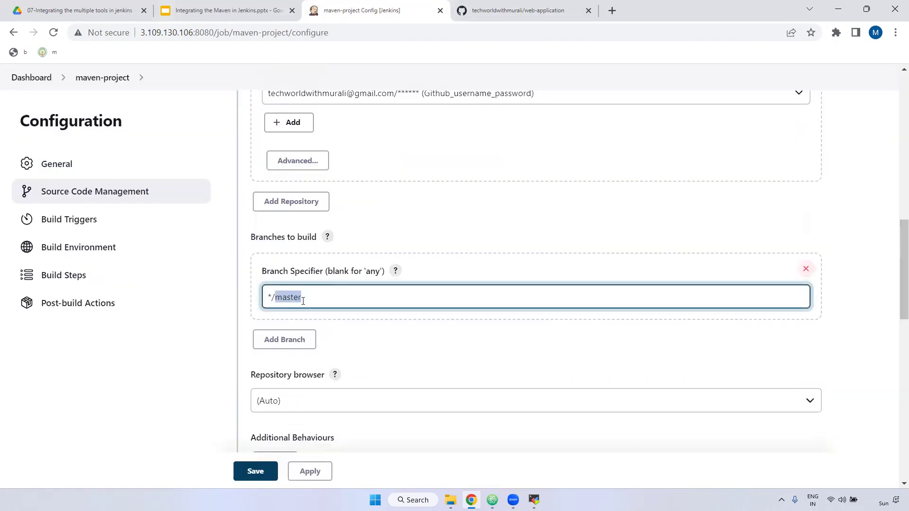
Enable adding timestamps to the console output in the project's build environment
{"action": "scroll", "coordinate": [382, 288], "scroll_direction": "down", "scroll_amount": 9}
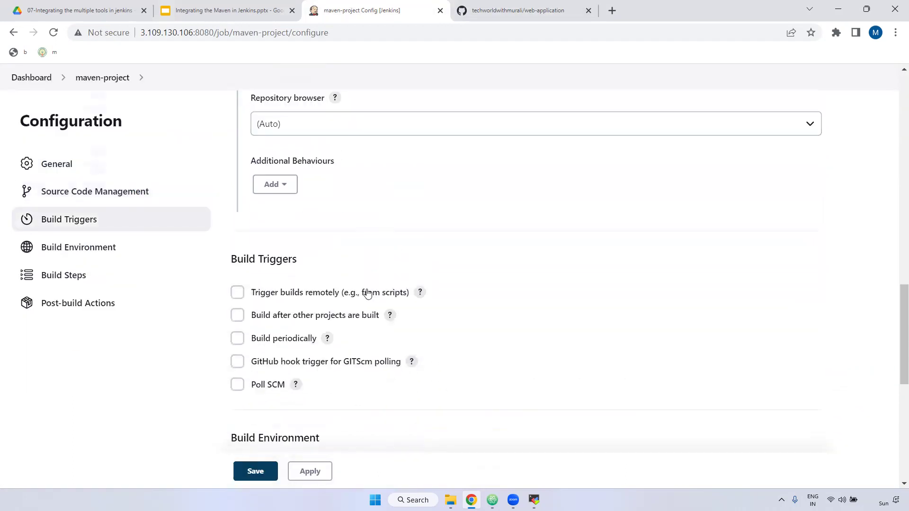
{"action": "scroll", "coordinate": [368, 292], "scroll_direction": "down", "scroll_amount": 3}
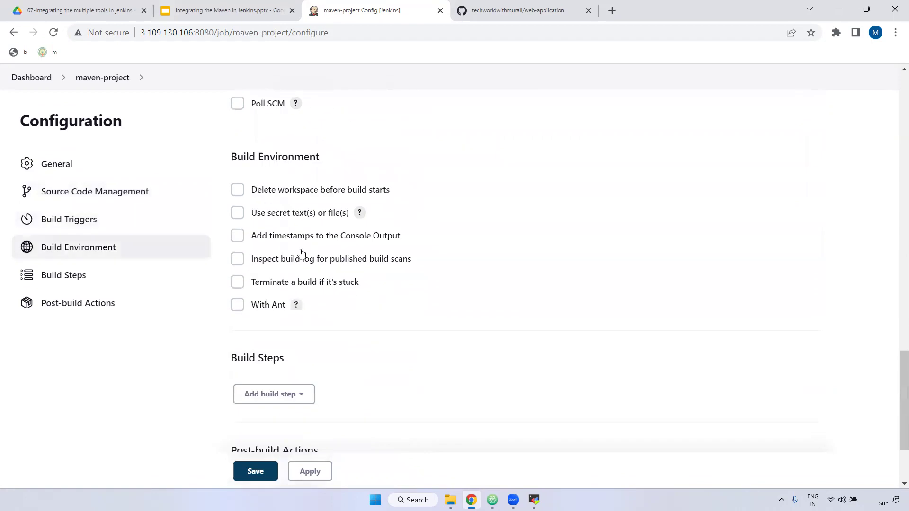
{"action": "left_click", "coordinate": [245, 241]}
{"action": "scroll", "coordinate": [402, 248], "scroll_direction": "down", "scroll_amount": 1}
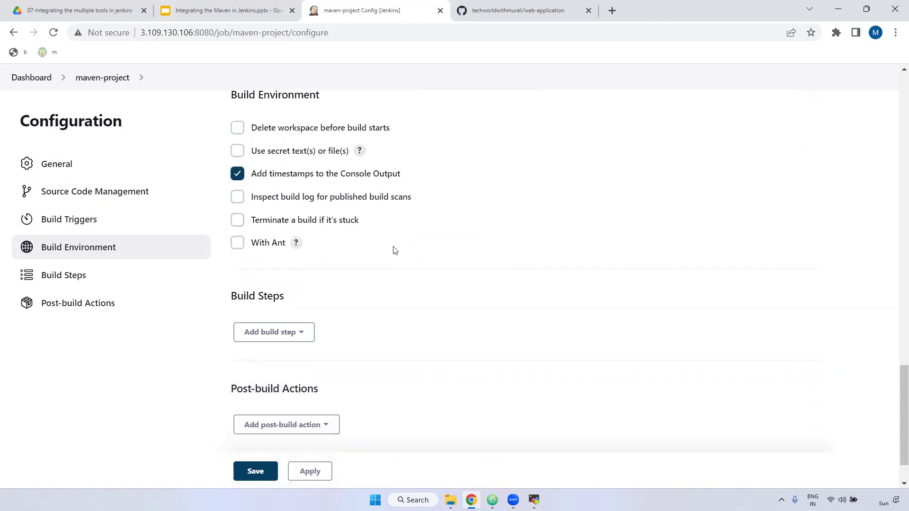
Add an Invoke top-level Maven targets build step to the project
{"action": "scroll", "coordinate": [341, 227], "scroll_direction": "down", "scroll_amount": 1}
{"action": "left_click_drag", "start_coordinate": [235, 242], "coordinate": [312, 242]}
{"action": "left_click", "coordinate": [291, 283]}
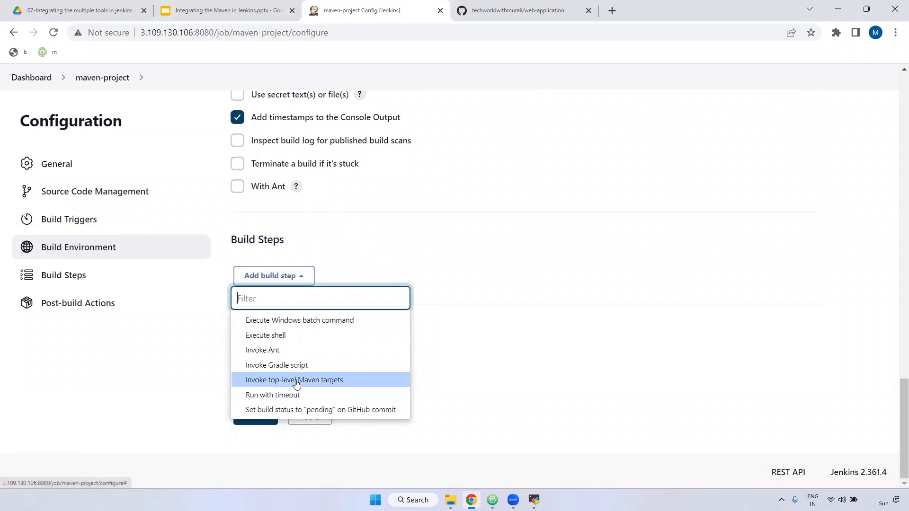
{"action": "left_click", "coordinate": [328, 383]}
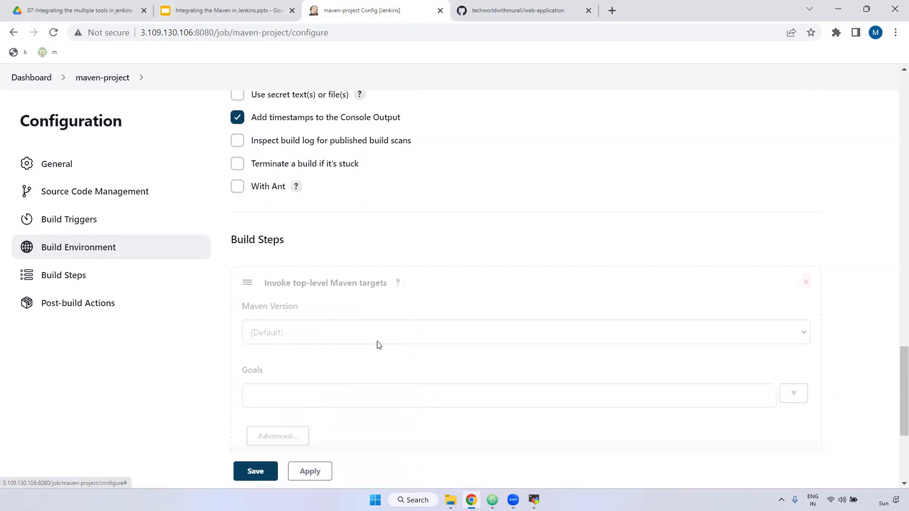
Set the Maven version of the build step to maven-3.8.6
{"action": "left_click_drag", "start_coordinate": [240, 247], "coordinate": [315, 247]}
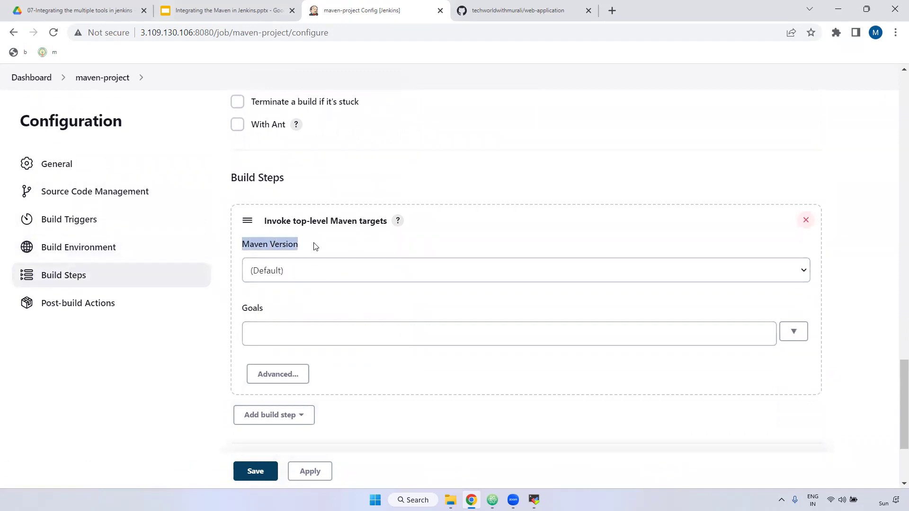
{"action": "left_click", "coordinate": [325, 274]}
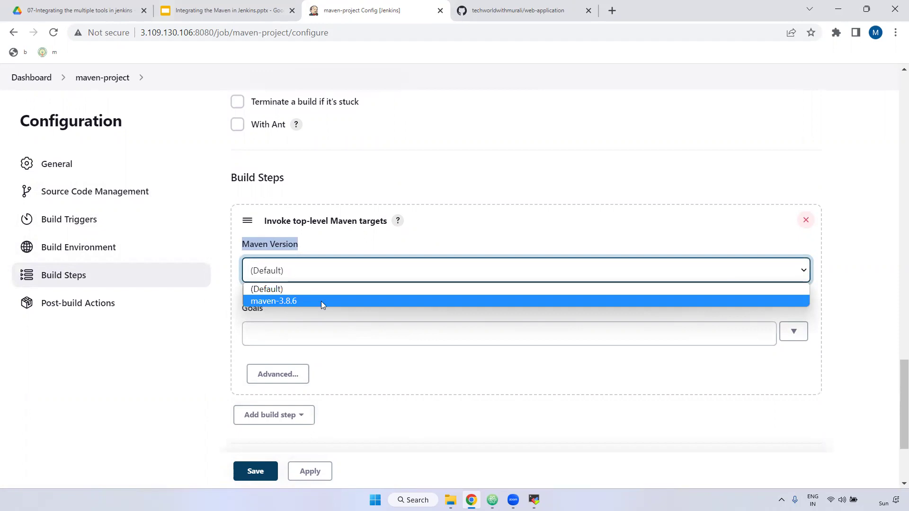
{"action": "left_click", "coordinate": [299, 302]}
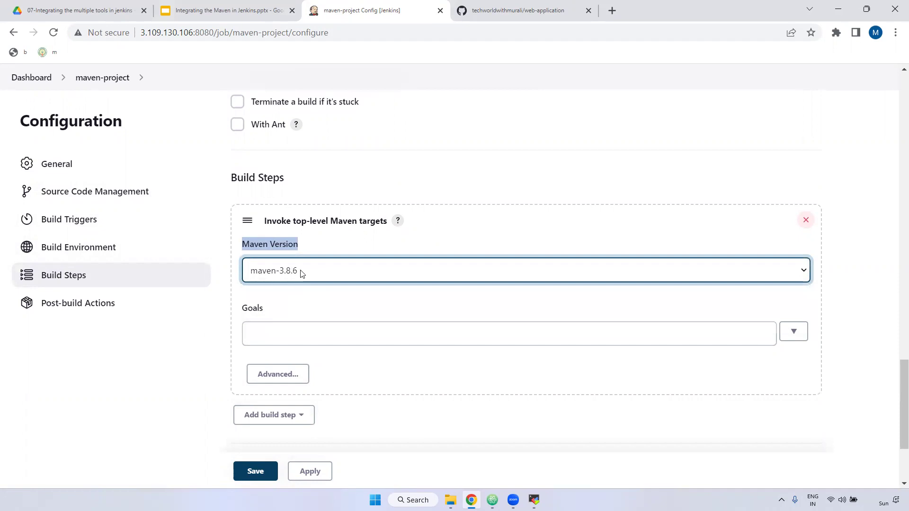
{"action": "left_click", "coordinate": [302, 273]}
{"action": "left_click", "coordinate": [287, 296]}
Enter mvn clean install as the goals of the Maven build step
{"action": "scroll", "coordinate": [314, 281], "scroll_direction": "down", "scroll_amount": 3}
{"action": "left_click_drag", "start_coordinate": [245, 184], "coordinate": [283, 186]}
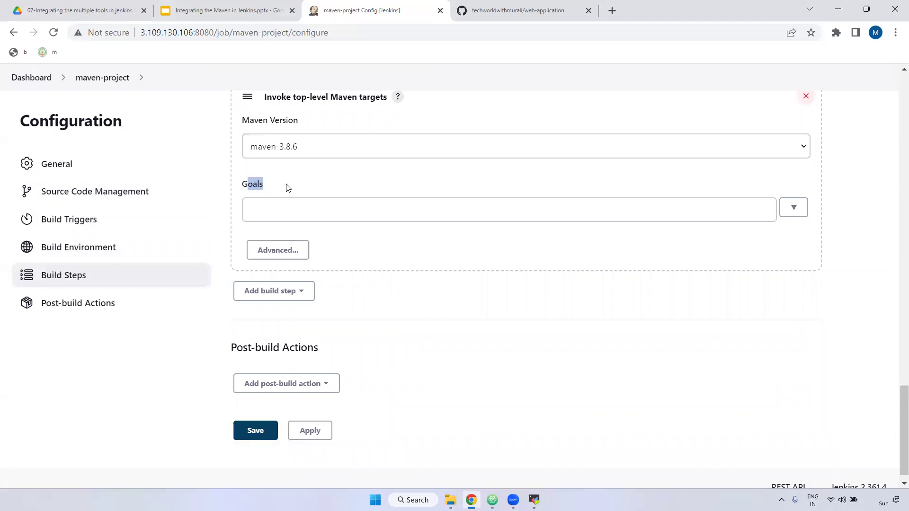
{"action": "left_click", "coordinate": [264, 207]}
{"action": "type", "text": "m"}
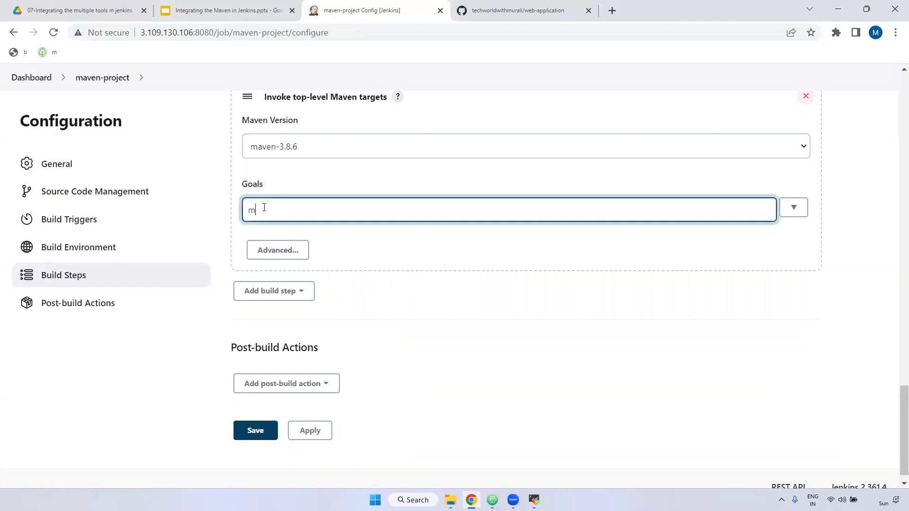
{"action": "type", "text": "vn clean install"}
{"action": "double_click", "coordinate": [305, 209]}
Expand the Maven build step's advanced options and compare the POM setting with the location of pom.xml in the GitHub repository
{"action": "left_click", "coordinate": [273, 251]}
{"action": "scroll", "coordinate": [327, 274], "scroll_direction": "down", "scroll_amount": 1}
{"action": "left_click_drag", "start_coordinate": [242, 185], "coordinate": [260, 182]}
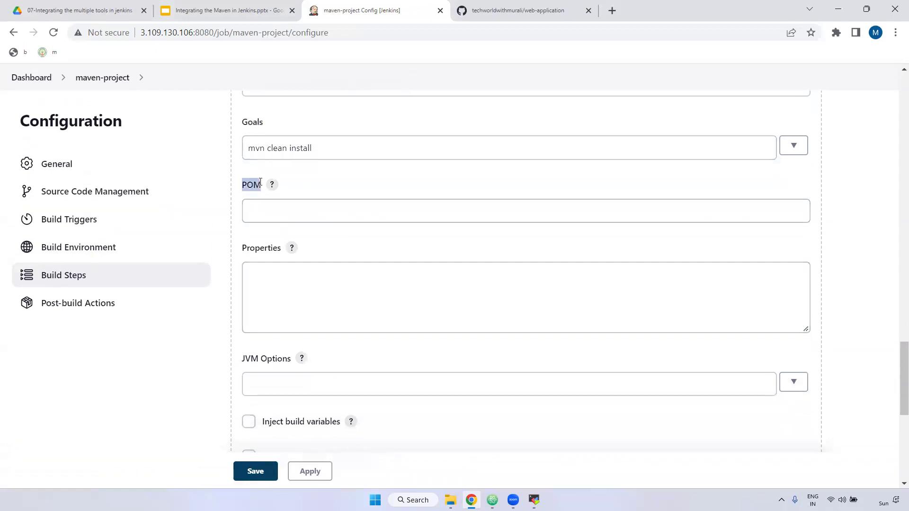
{"action": "left_click", "coordinate": [274, 216]}
{"action": "left_click", "coordinate": [521, 10]}
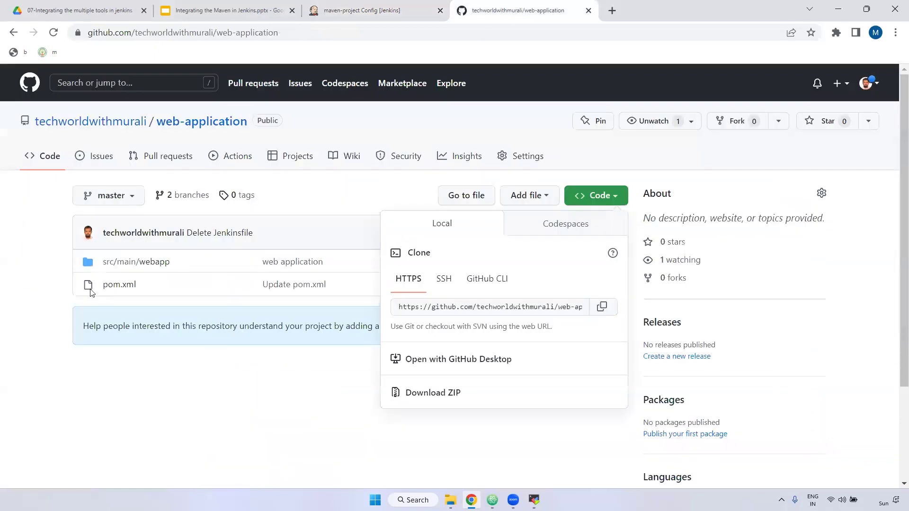
{"action": "left_click", "coordinate": [359, 14]}
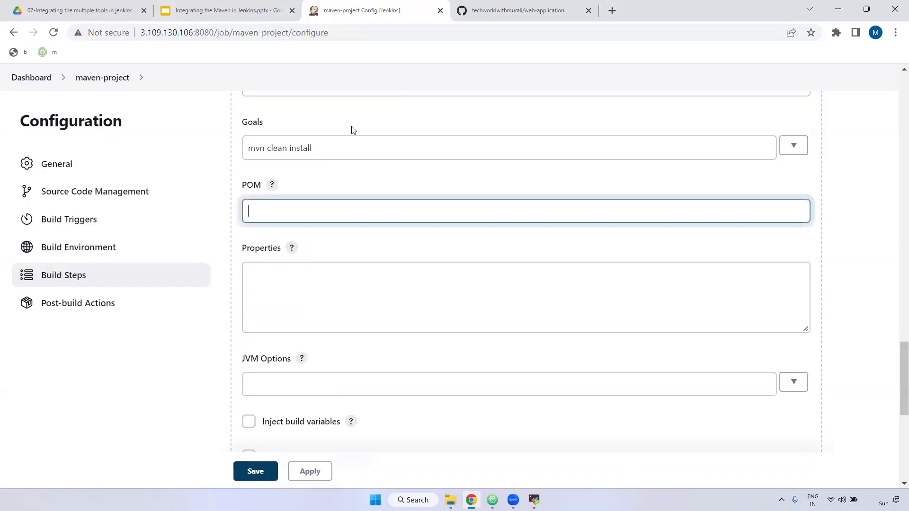
{"action": "left_click", "coordinate": [497, 10]}
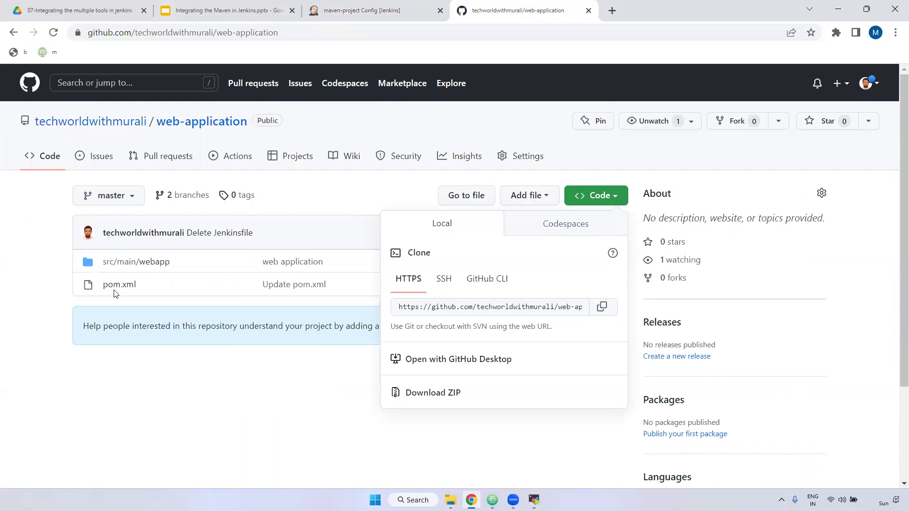
{"action": "left_click", "coordinate": [379, 9]}
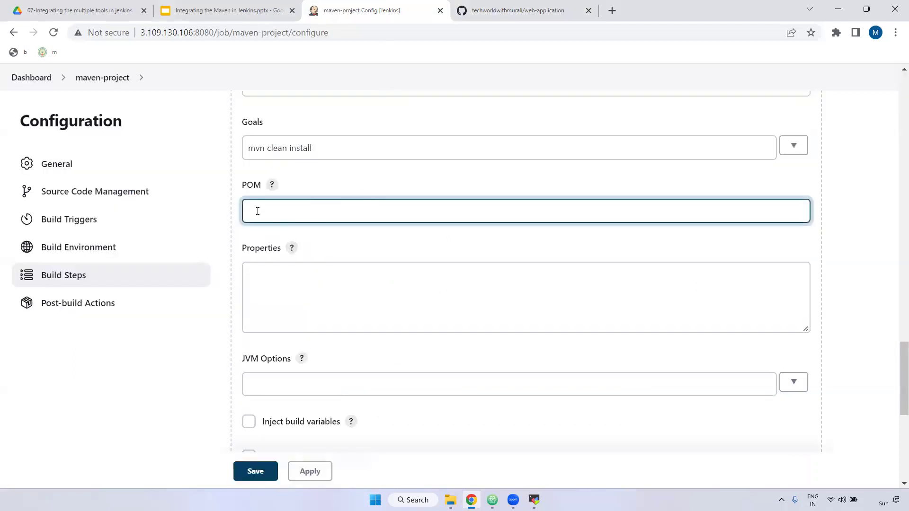
{"action": "scroll", "coordinate": [284, 211], "scroll_direction": "down", "scroll_amount": 3}
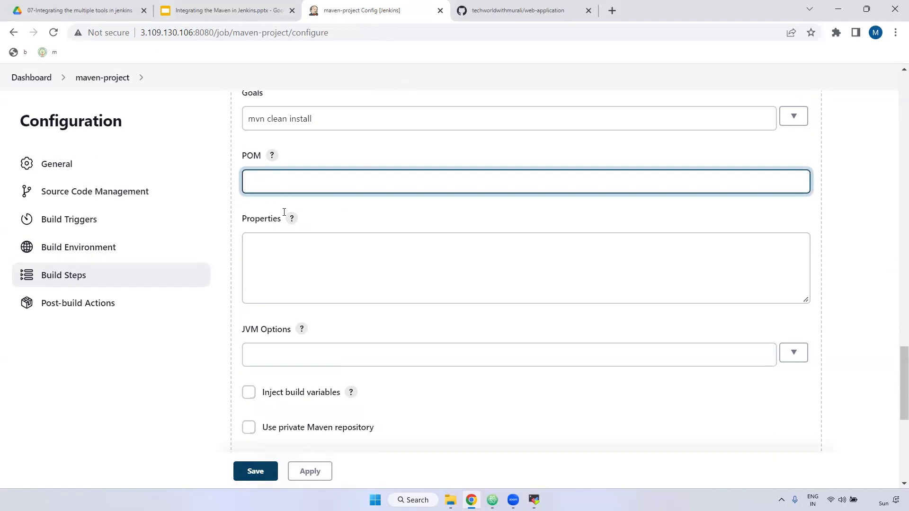
Review the build step's remaining advanced options, keep Use default maven global settings as the Global Settings file, and save the project configuration
{"action": "left_click_drag", "start_coordinate": [242, 234], "coordinate": [275, 234]}
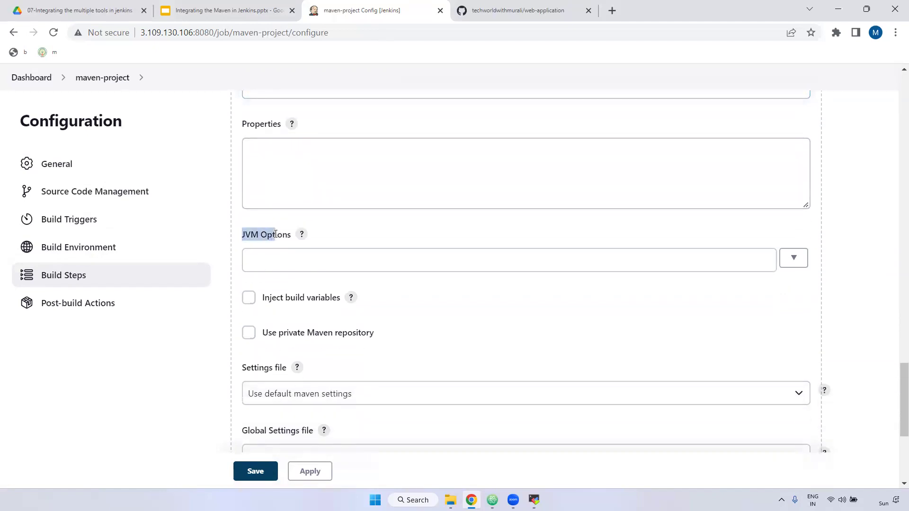
{"action": "left_click", "coordinate": [274, 256]}
{"action": "scroll", "coordinate": [385, 257], "scroll_direction": "down", "scroll_amount": 4}
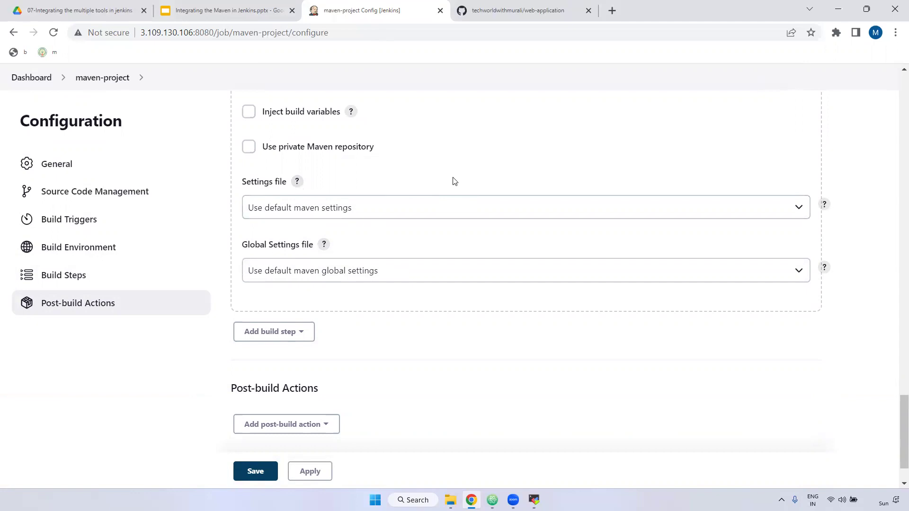
{"action": "left_click", "coordinate": [288, 271]}
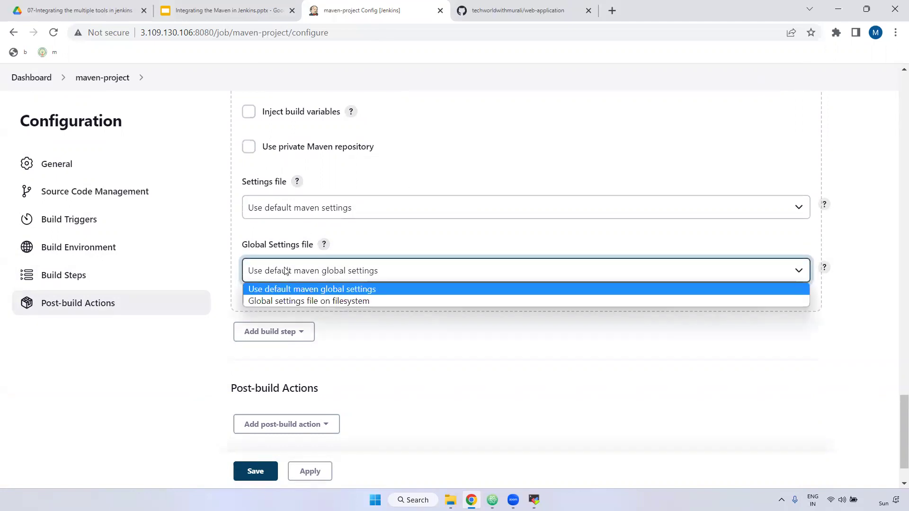
{"action": "left_click", "coordinate": [305, 288]}
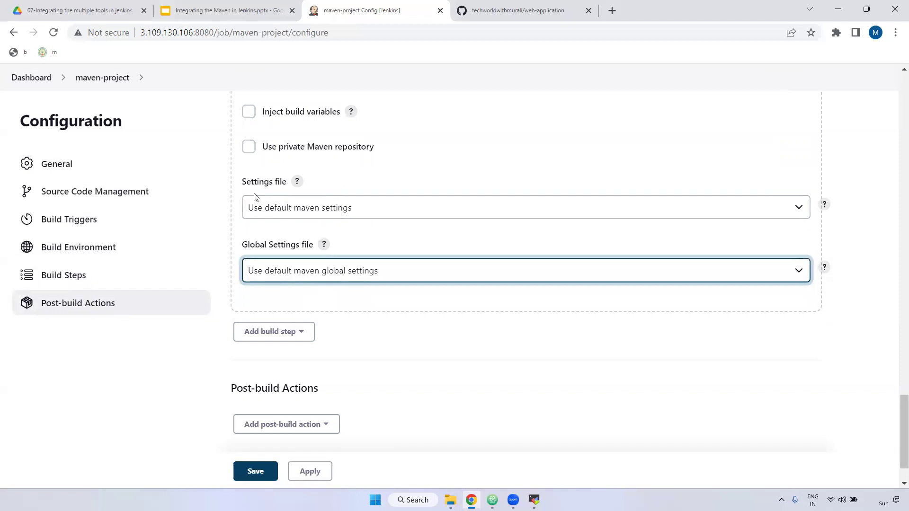
{"action": "scroll", "coordinate": [426, 293], "scroll_direction": "down", "scroll_amount": 1}
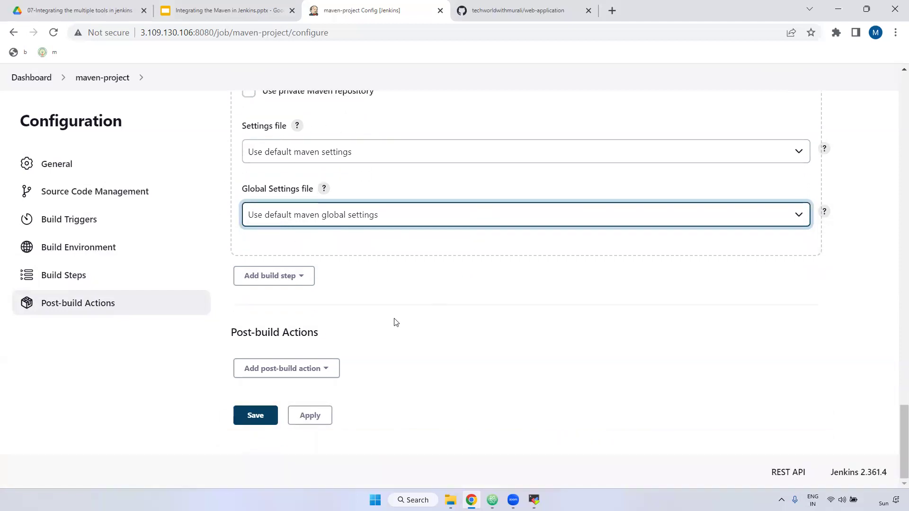
{"action": "left_click", "coordinate": [309, 420]}
{"action": "left_click", "coordinate": [256, 416]}
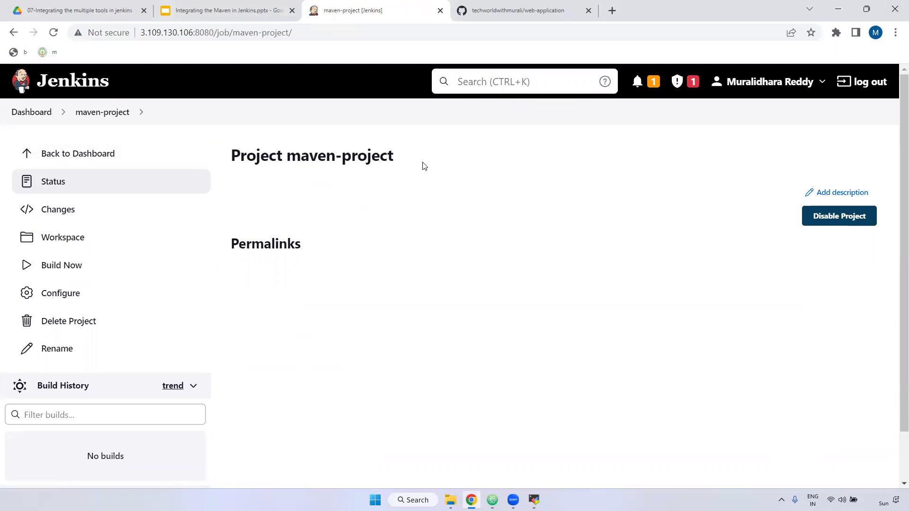
Start a build of maven-project and open the console output of build #1
{"action": "left_click", "coordinate": [63, 270]}
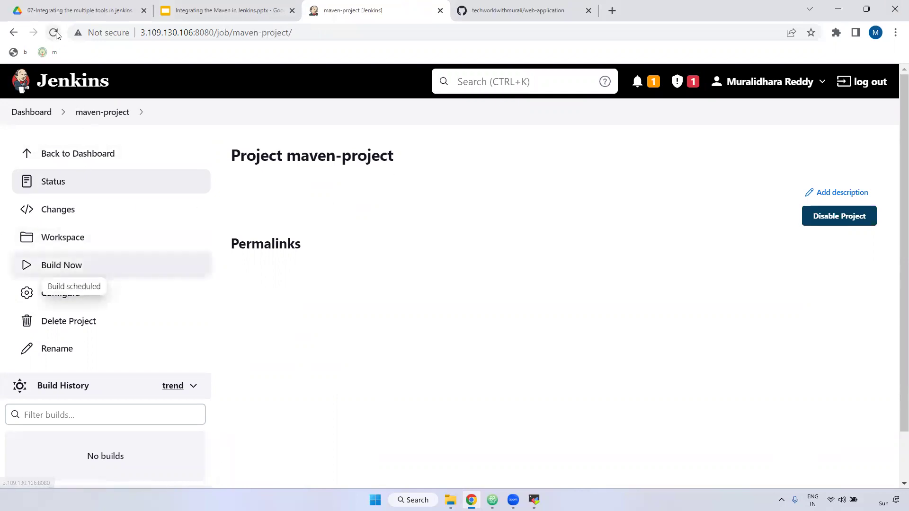
{"action": "scroll", "coordinate": [56, 370], "scroll_direction": "down", "scroll_amount": 1}
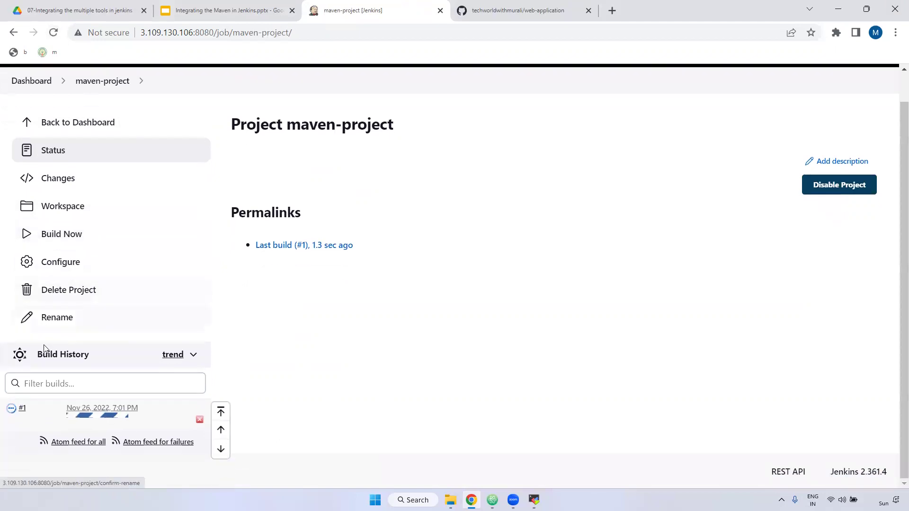
{"action": "left_click", "coordinate": [10, 413]}
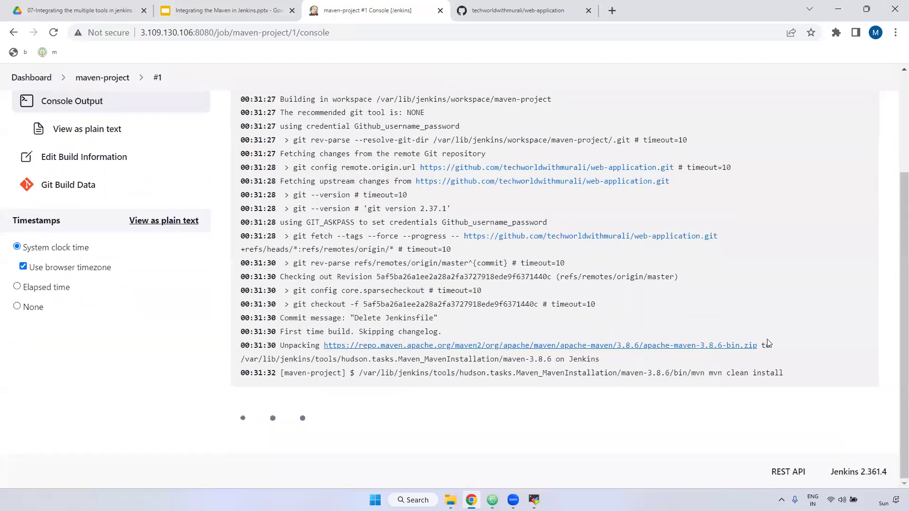
Examine build #1's console output for the Maven 3.8.6 download, the executed Maven command and the lifecycle phase error
{"action": "left_click_drag", "start_coordinate": [775, 344], "coordinate": [389, 271]}
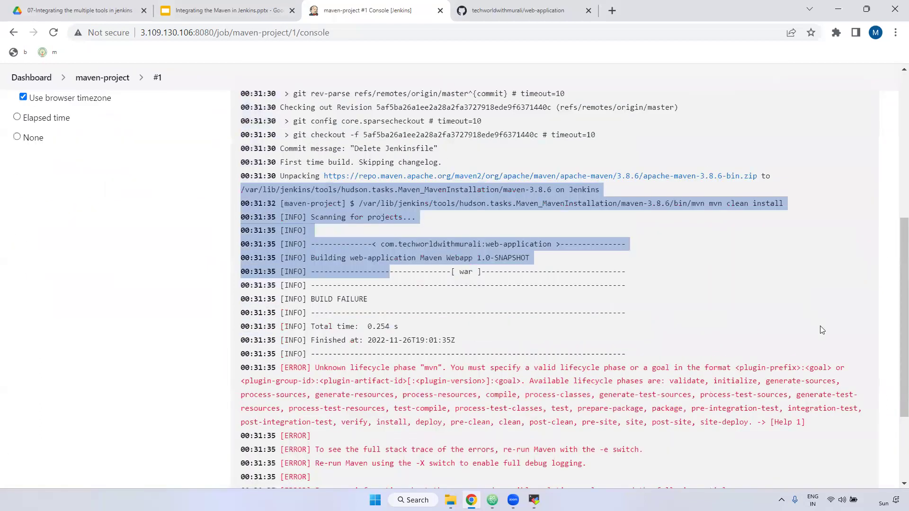
{"action": "scroll", "coordinate": [805, 317], "scroll_direction": "up", "scroll_amount": 2}
{"action": "left_click_drag", "start_coordinate": [776, 293], "coordinate": [739, 294]}
{"action": "left_click_drag", "start_coordinate": [439, 293], "coordinate": [324, 294]}
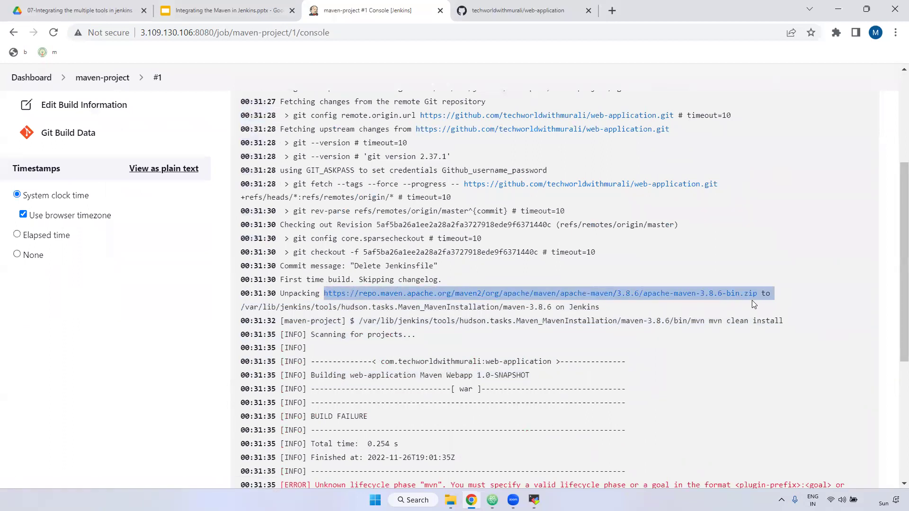
{"action": "left_click", "coordinate": [785, 287]}
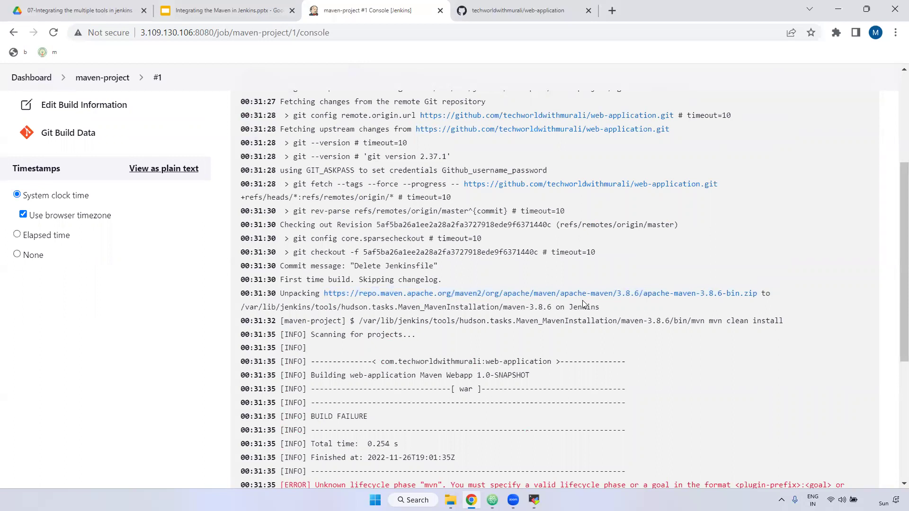
{"action": "scroll", "coordinate": [436, 260], "scroll_direction": "down", "scroll_amount": 5}
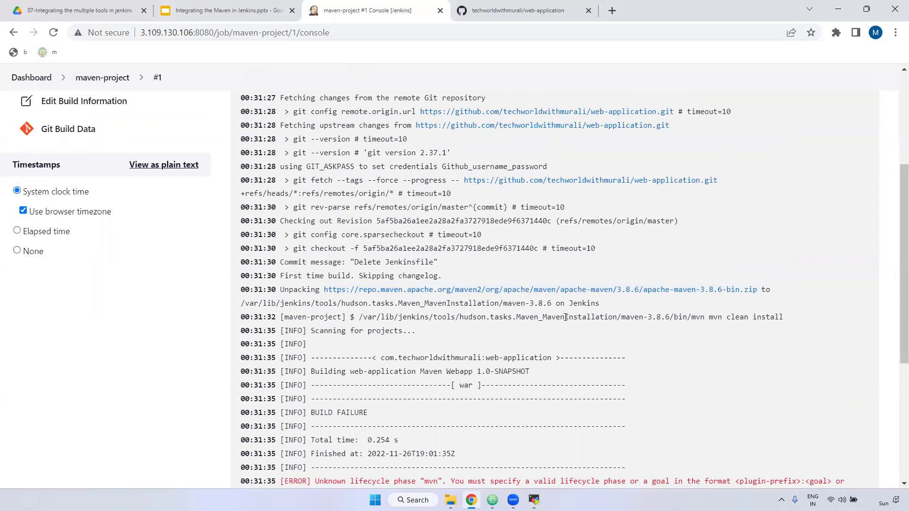
{"action": "left_click_drag", "start_coordinate": [317, 240], "coordinate": [438, 238]}
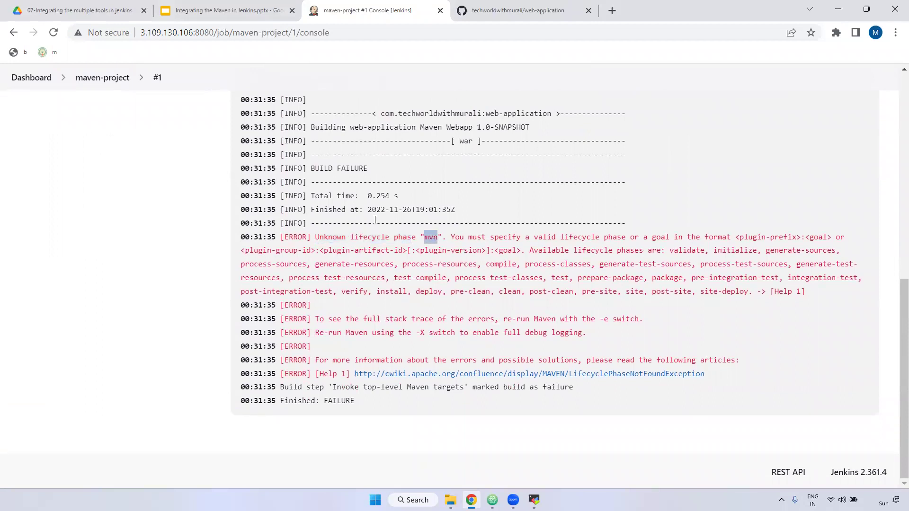
Reopen the maven-project configuration, change the Maven build step's goals to clean install, and save the project
{"action": "left_click", "coordinate": [102, 79]}
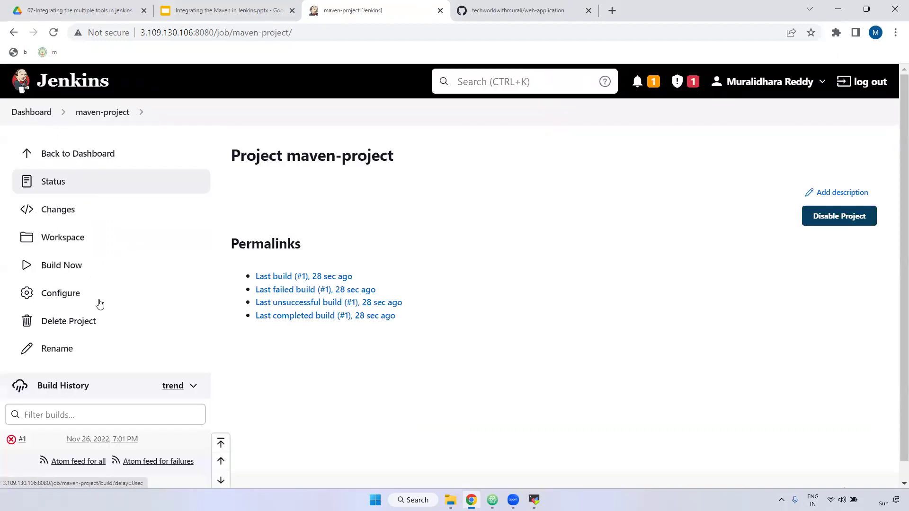
{"action": "left_click", "coordinate": [62, 294]}
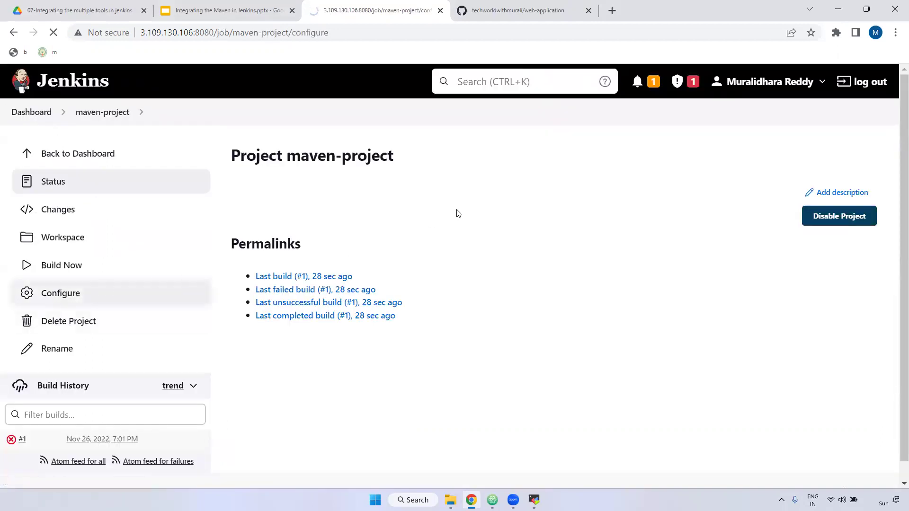
{"action": "scroll", "coordinate": [544, 242], "scroll_direction": "down", "scroll_amount": 5}
{"action": "scroll", "coordinate": [543, 246], "scroll_direction": "down", "scroll_amount": 15}
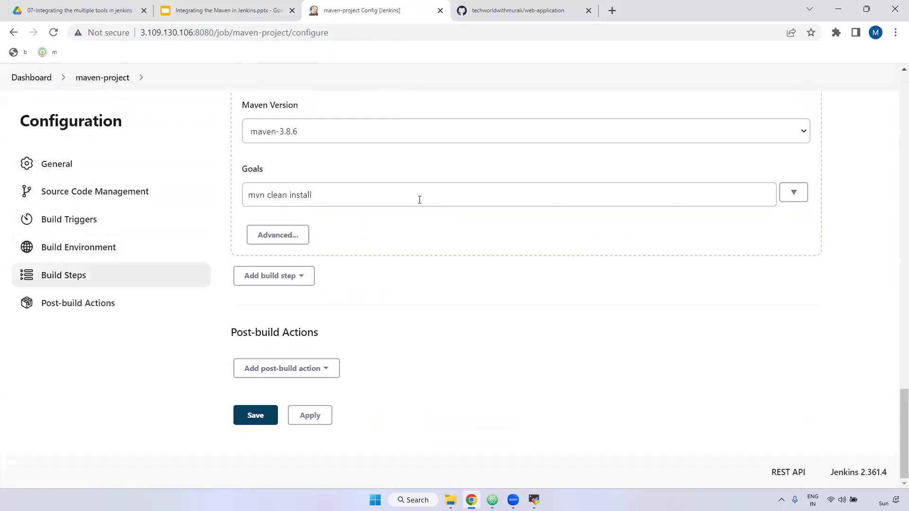
{"action": "left_click_drag", "start_coordinate": [266, 195], "coordinate": [239, 198]}
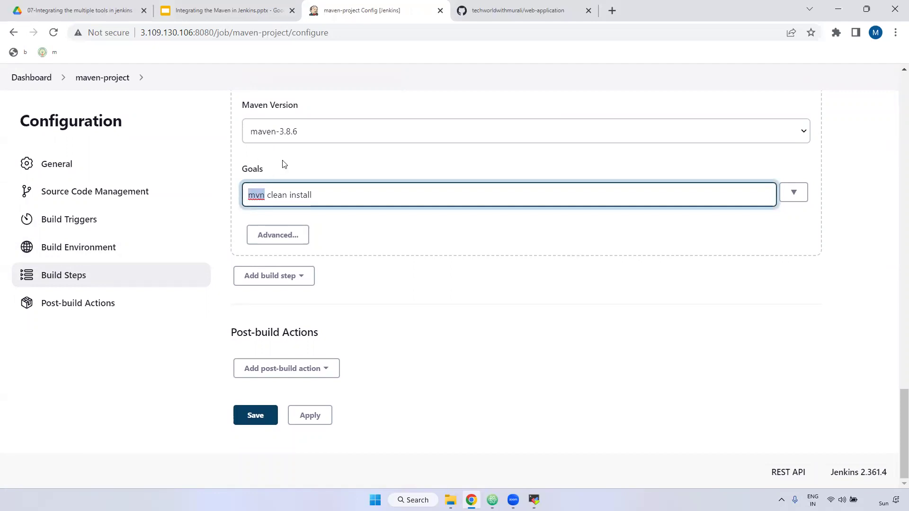
{"action": "left_click", "coordinate": [269, 196]}
{"action": "key", "text": "BackSpace"}
{"action": "key", "text": "BackSpace"}
{"action": "key", "text": "BackSpace"}
{"action": "key", "text": "BackSpace"}
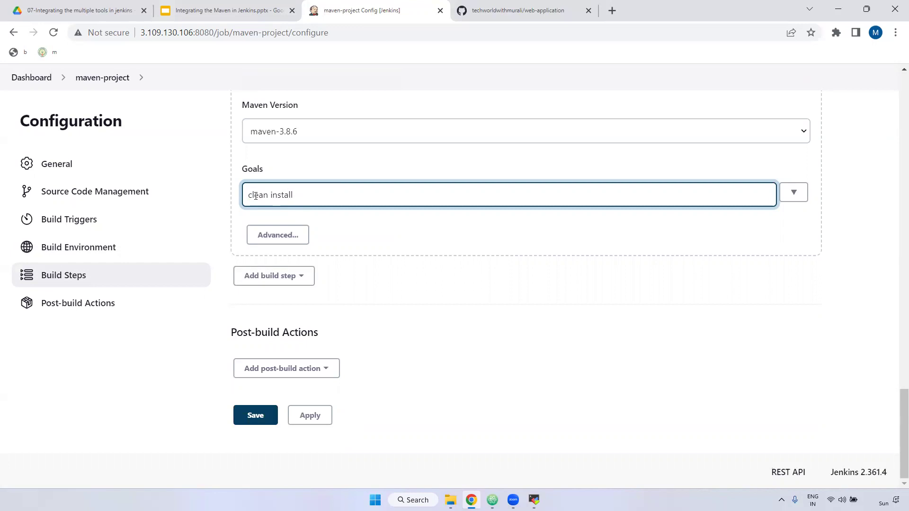
{"action": "left_click", "coordinate": [308, 416]}
{"action": "left_click", "coordinate": [258, 415]}
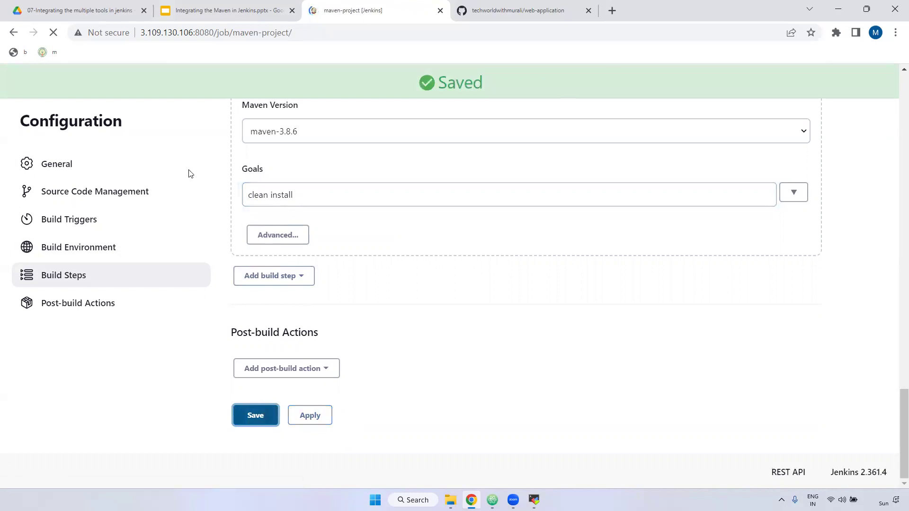
Start another build of maven-project and follow the console output of build #2 to its end
{"action": "left_click", "coordinate": [68, 277]}
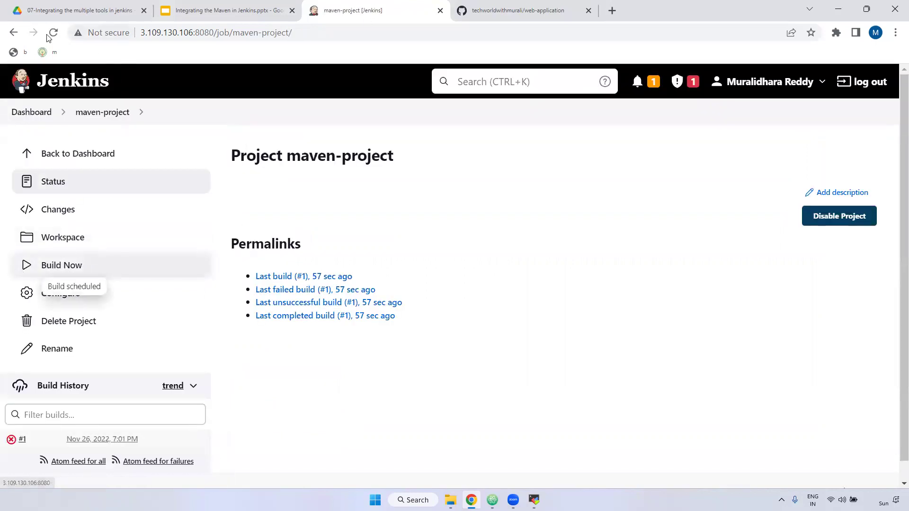
{"action": "scroll", "coordinate": [38, 359], "scroll_direction": "down", "scroll_amount": 2}
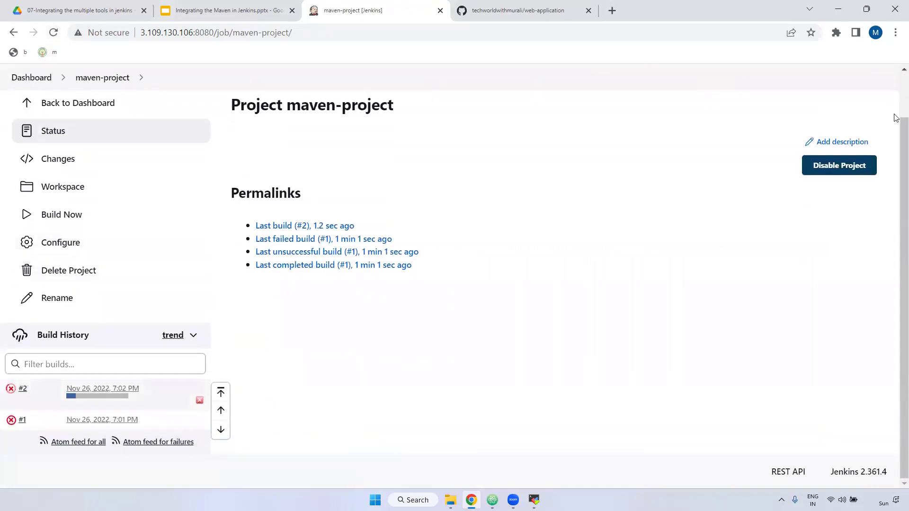
{"action": "left_click", "coordinate": [12, 396]}
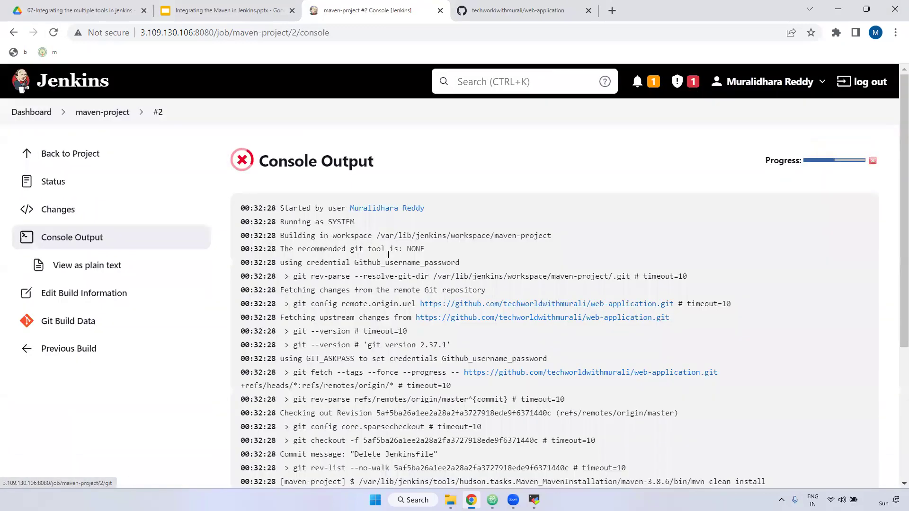
{"action": "scroll", "coordinate": [357, 346], "scroll_direction": "down", "scroll_amount": 4}
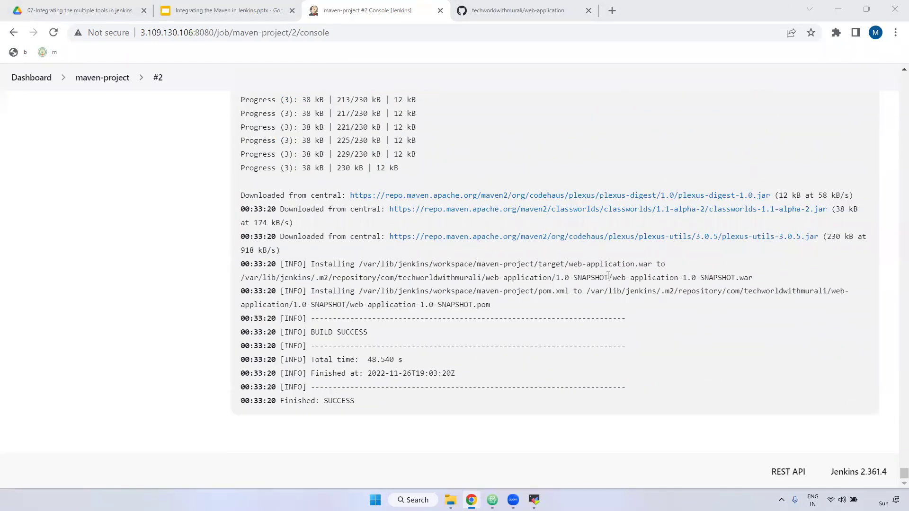
Examine where build #2 places web-application.war in the workspace target folder and the artifacts in the .m2 repository
{"action": "left_click_drag", "start_coordinate": [312, 264], "coordinate": [618, 264]}
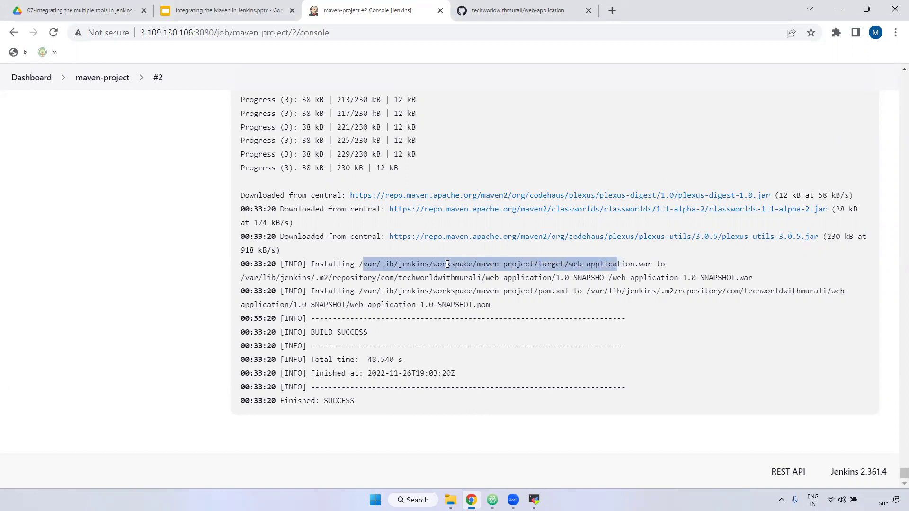
{"action": "double_click", "coordinate": [496, 263]}
{"action": "left_click_drag", "start_coordinate": [539, 264], "coordinate": [652, 266]}
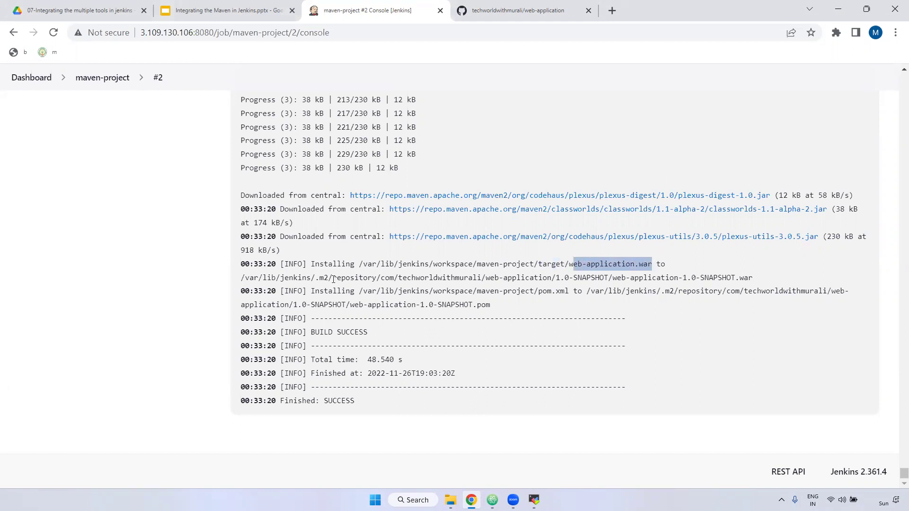
{"action": "left_click_drag", "start_coordinate": [316, 278], "coordinate": [328, 278]}
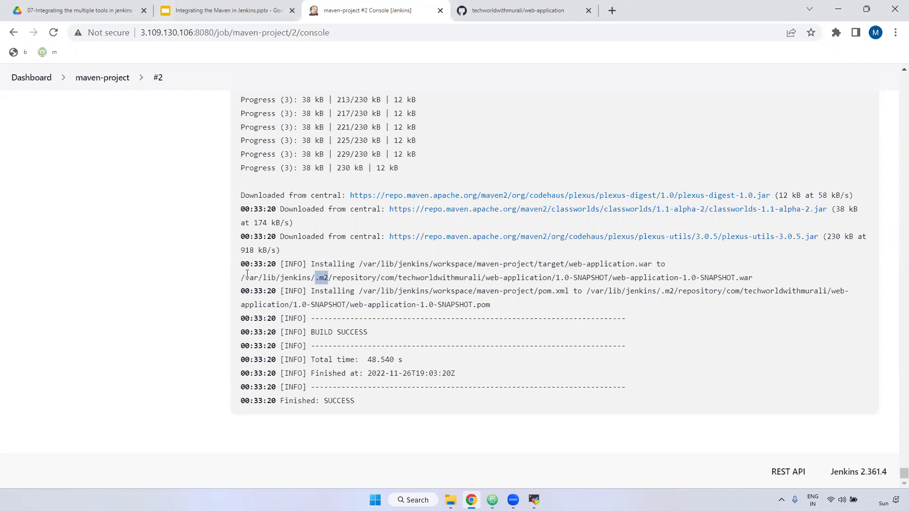
{"action": "left_click_drag", "start_coordinate": [243, 277], "coordinate": [473, 279]}
{"action": "left_click", "coordinate": [525, 280]}
{"action": "left_click_drag", "start_coordinate": [572, 279], "coordinate": [568, 279]}
{"action": "left_click_drag", "start_coordinate": [753, 278], "coordinate": [683, 279]}
{"action": "left_click_drag", "start_coordinate": [490, 306], "coordinate": [363, 304]}
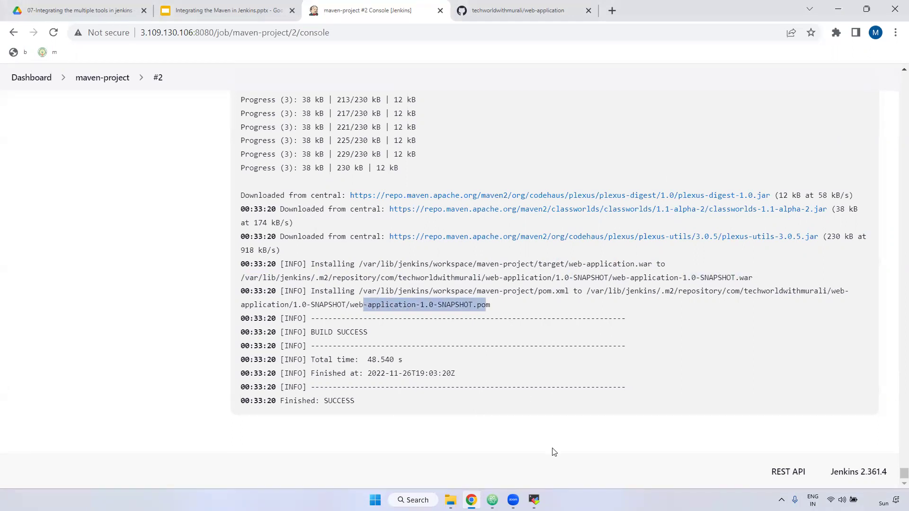
Switch to the Jenkins Server terminal in MobaXterm, change to the /var/lib/jenkins directory and list its contents in detail
{"action": "key", "text": "alt+Tab"}
{"action": "key", "text": "ctrl+l"}
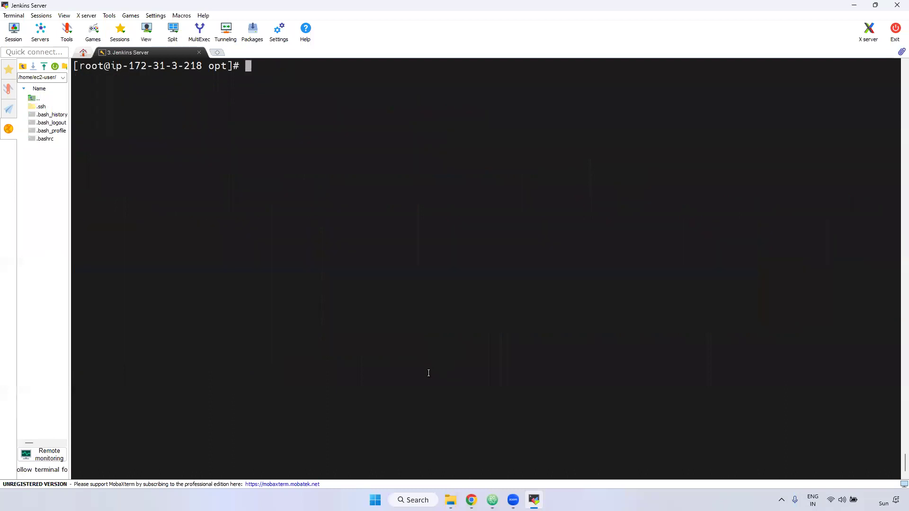
{"action": "type", "text": "cd"}
{"action": "key", "text": "BackSpace"}
{"action": "key", "text": "BackSpace"}
{"action": "type", "text": "d /var/linb"}
{"action": "key", "text": "BackSpace"}
{"action": "key", "text": "BackSpace"}
{"action": "key", "text": "BackSpace"}
{"action": "type", "text": "ib/j"}
{"action": "key", "text": "Tab"}
{"action": "key", "text": "Return"}
{"action": "type", "text": "ll"}
{"action": "key", "text": "Return"}
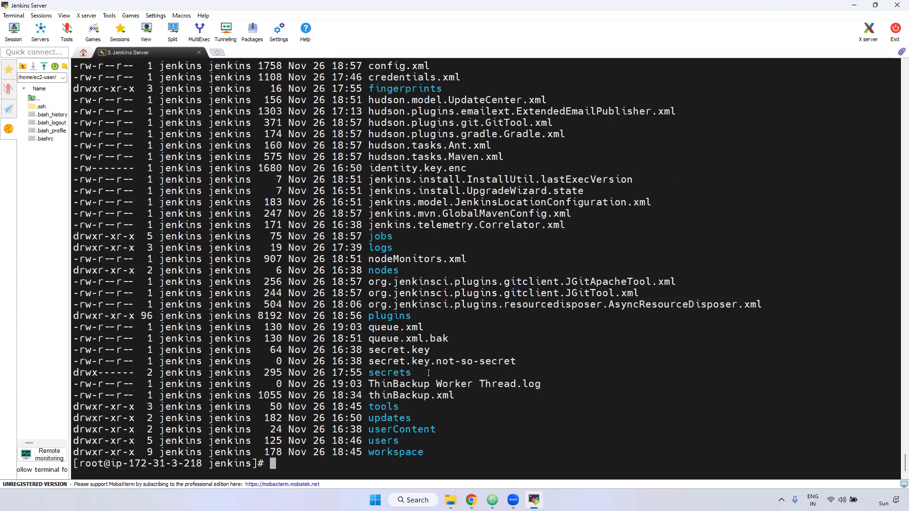